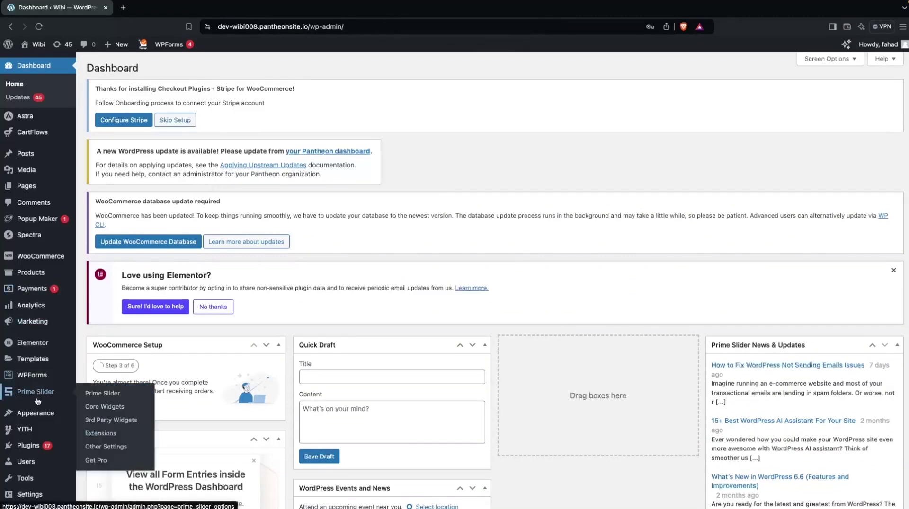
# - Search Add New plugins for 'Fibo' and confirm FiboSearch – Ajax Search for WooCommerce is Active
pyautogui.moveTo(48, 451)
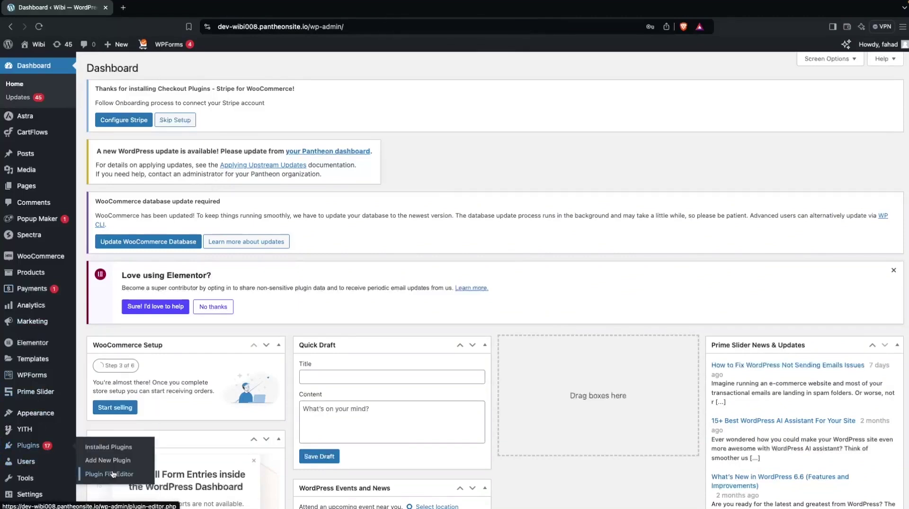
pyautogui.click(144, 461)
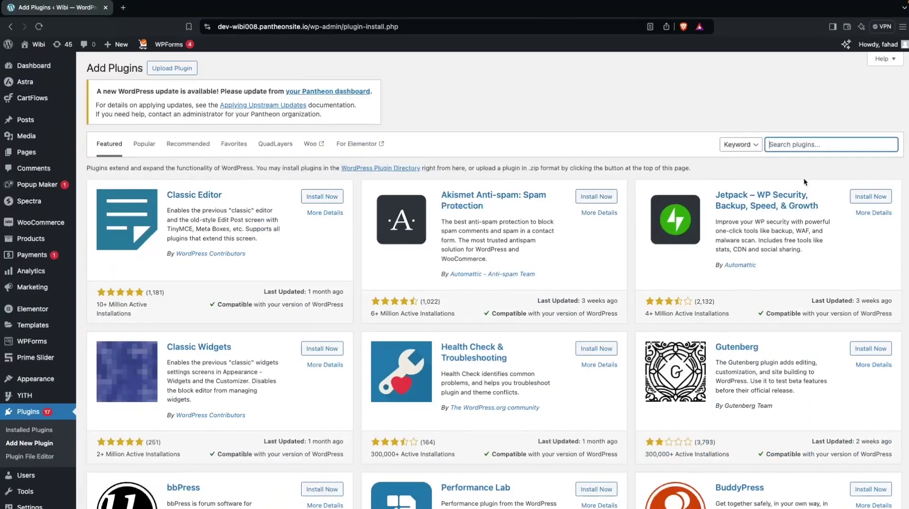
pyautogui.write('Fibo')
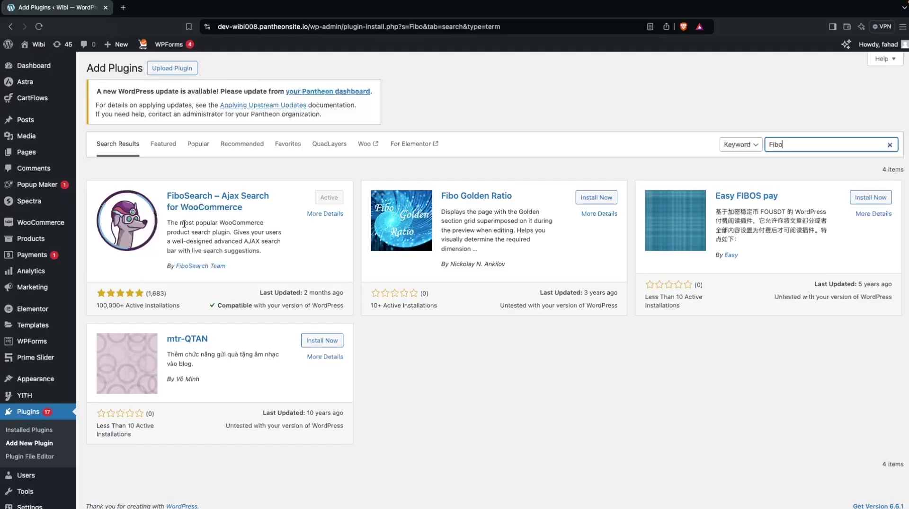
# - Open FiboSearch's Search bar settings and select the 'Search for products...' placeholder text
pyautogui.moveTo(38, 224)
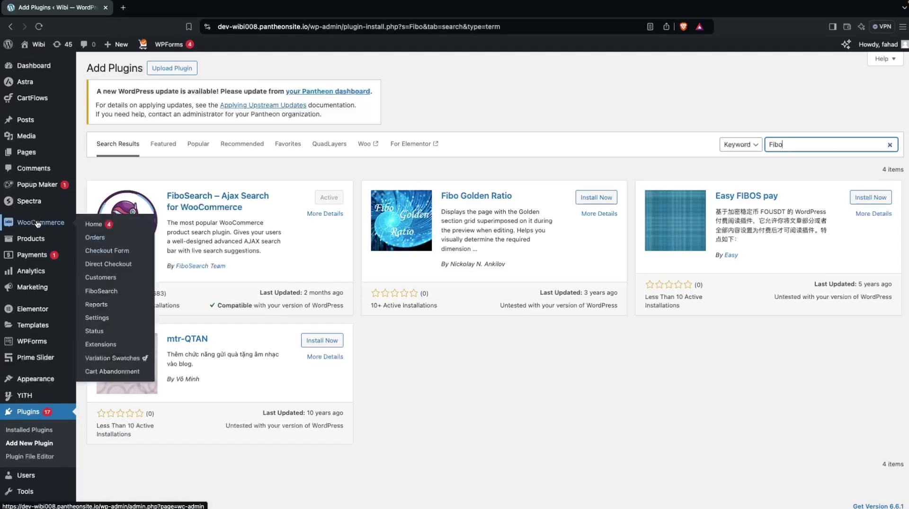
pyautogui.click(137, 293)
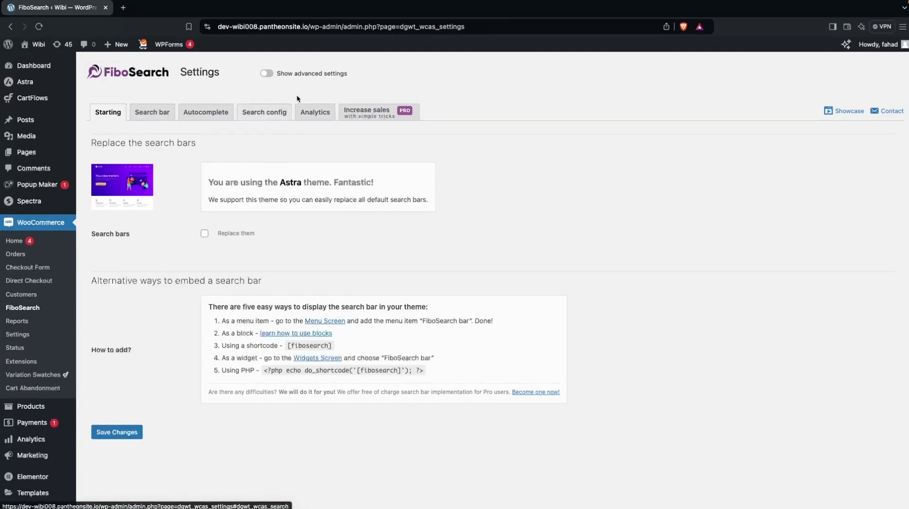
pyautogui.click(152, 116)
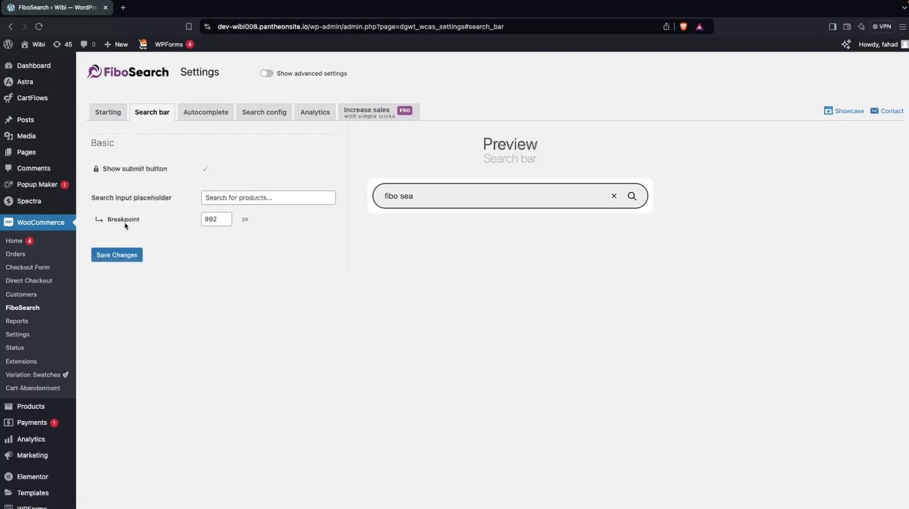
pyautogui.tripleClick(292, 194)
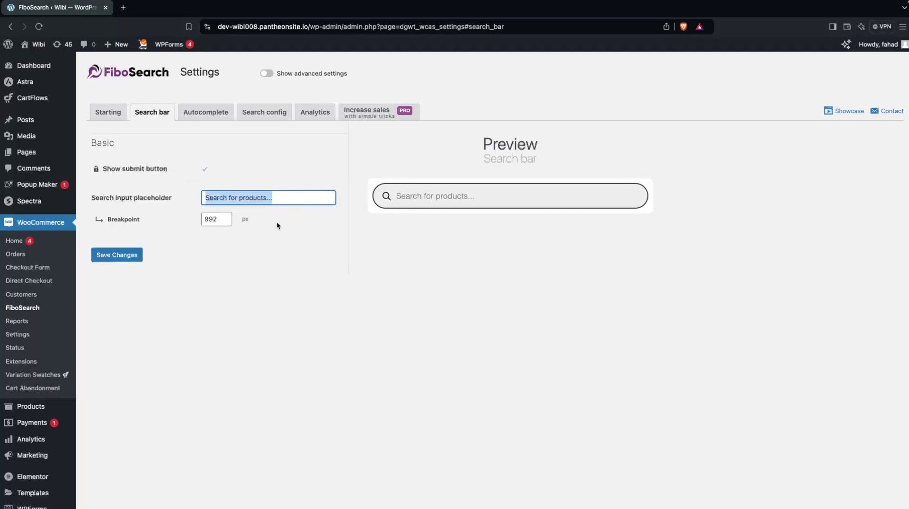
# - Browse FiboSearch's Autocomplete, Search config and Analytics settings tabs, leaving analytics unchecked
pyautogui.click(209, 112)
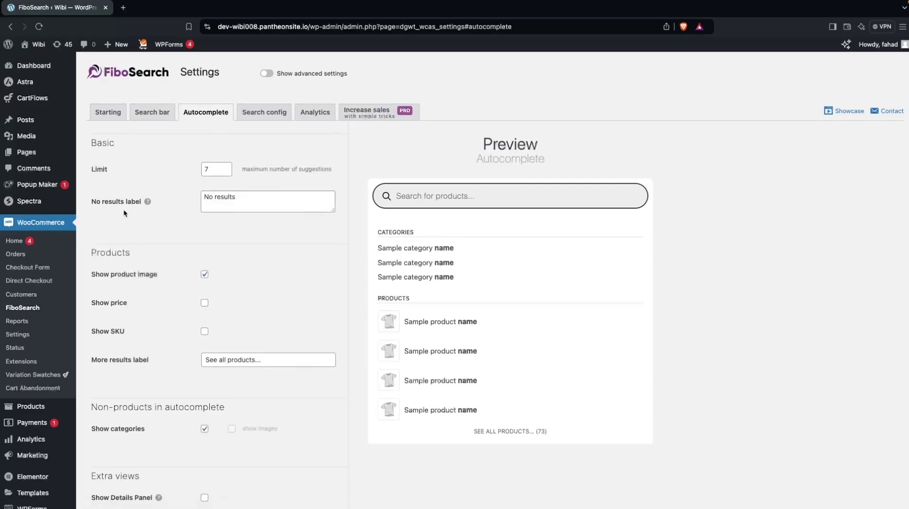
pyautogui.scroll(-2, 134, 223)
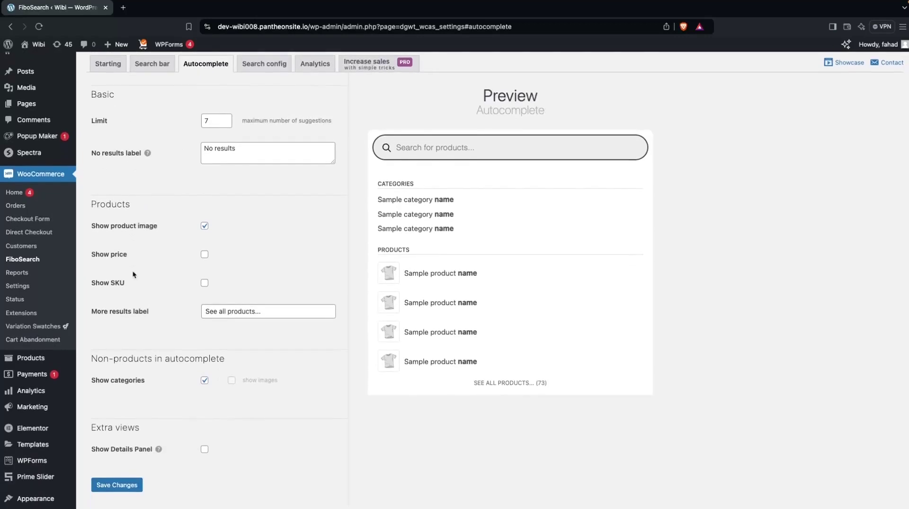
pyautogui.scroll(-2, 137, 312)
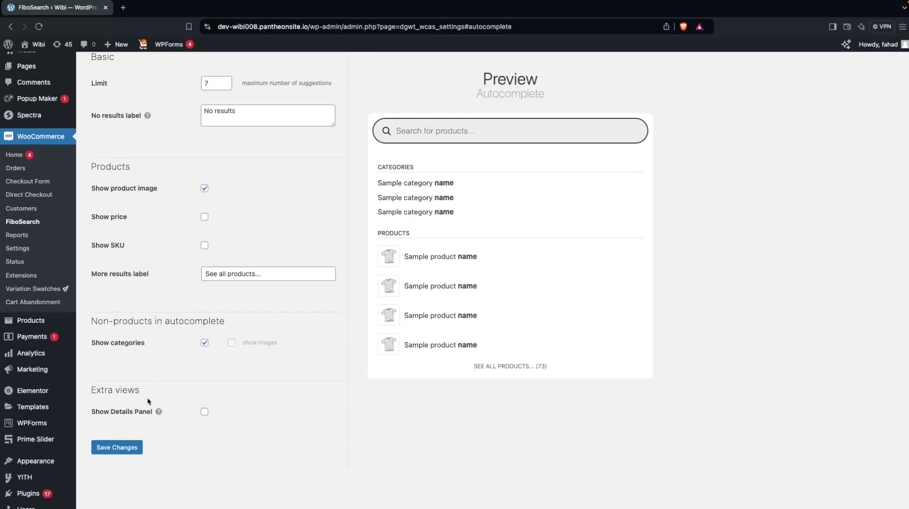
pyautogui.scroll(4, 142, 407)
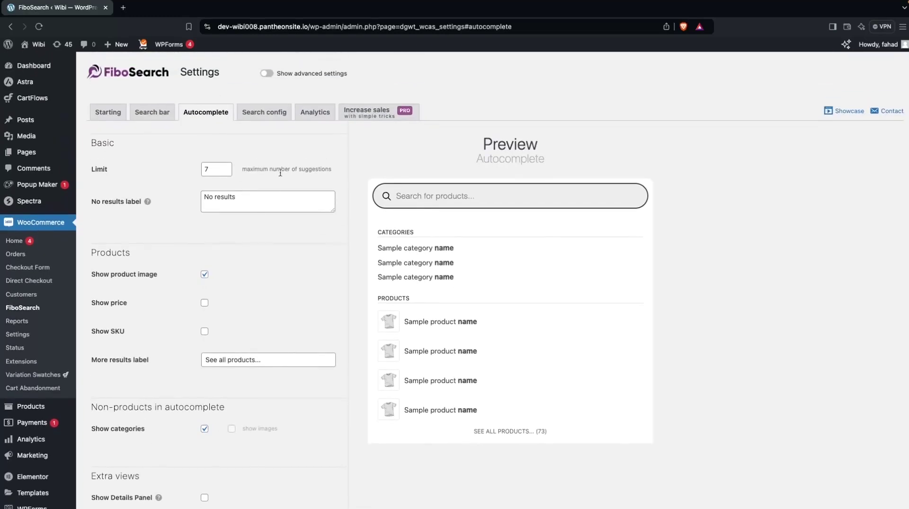
pyautogui.click(255, 115)
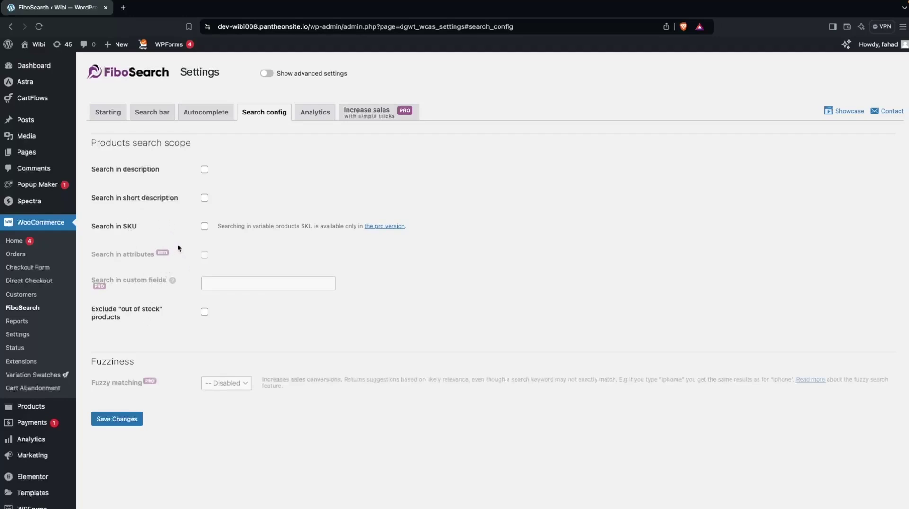
pyautogui.click(318, 115)
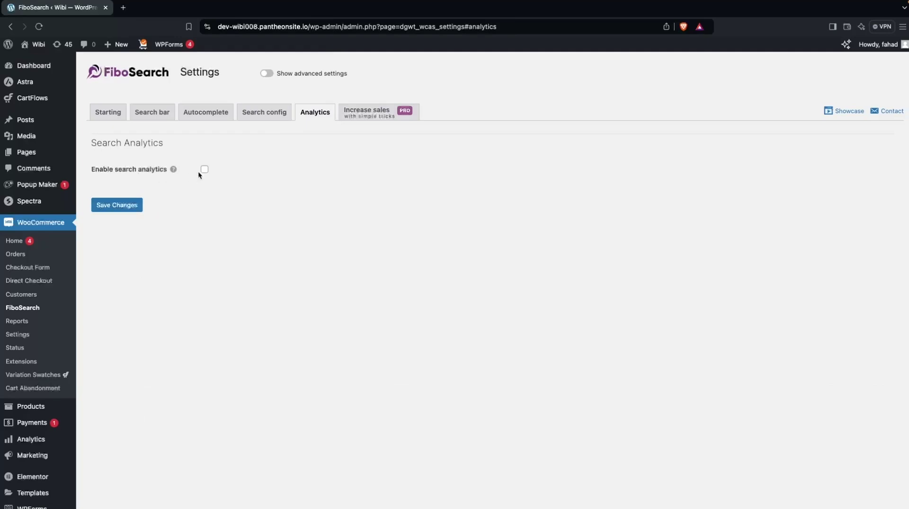
# - Return to FiboSearch's Starting tab and open Widgets, Menus and the Shop in new tabs
pyautogui.click(109, 113)
pyautogui.scroll(-2, 144, 245)
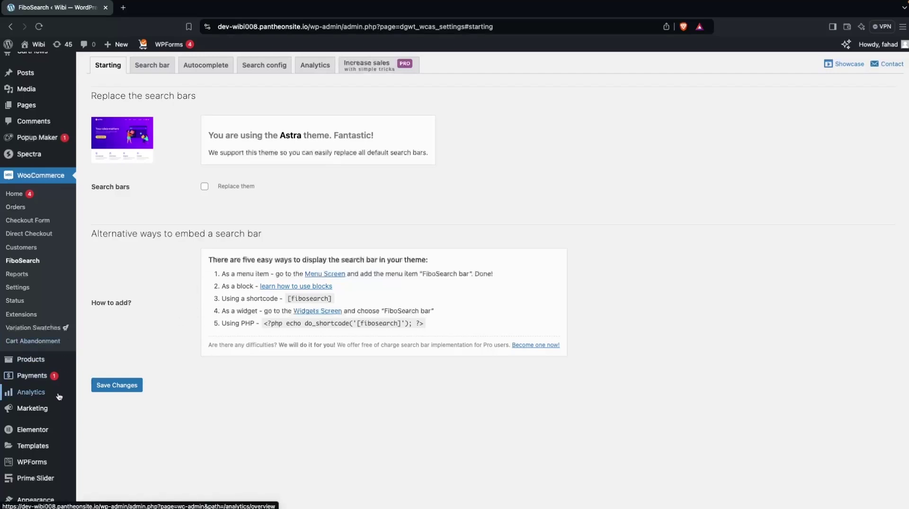
pyautogui.moveTo(62, 392)
pyautogui.scroll(-3, 54, 393)
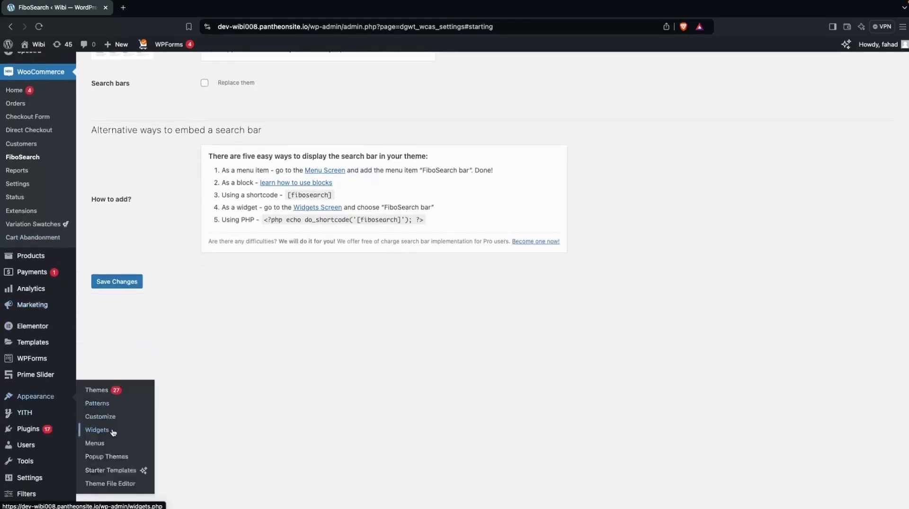
pyautogui.keyDown('super'); pyautogui.click(113, 432); pyautogui.keyUp('super')
pyautogui.keyDown('super'); pyautogui.click(103, 448); pyautogui.keyUp('super')
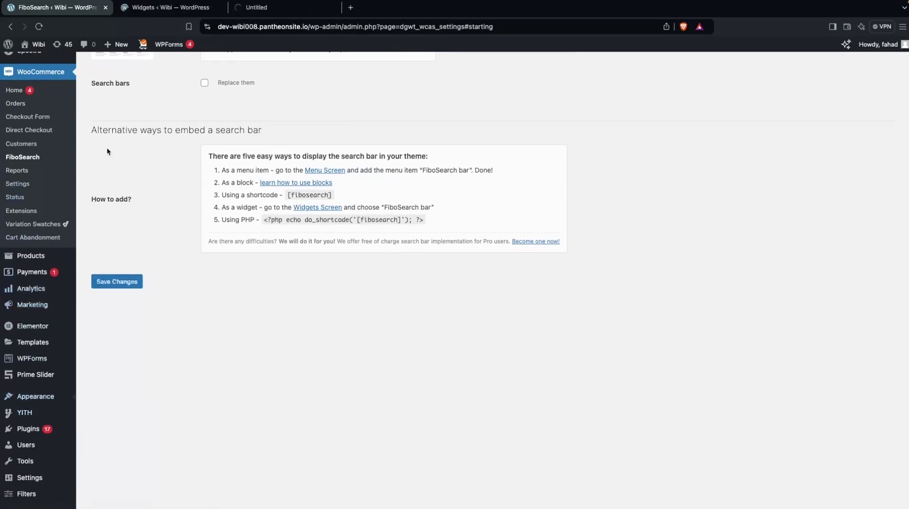
pyautogui.moveTo(37, 44)
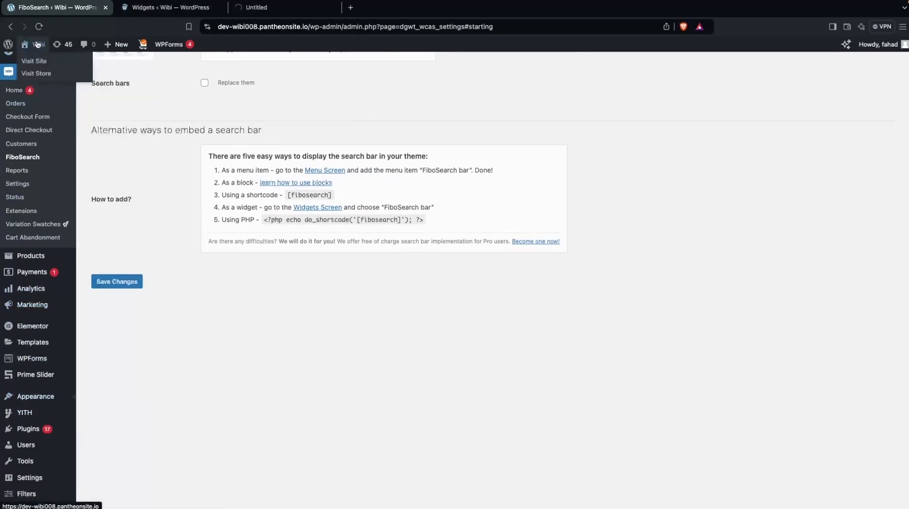
pyautogui.keyDown('super'); pyautogui.click(47, 73); pyautogui.keyUp('super')
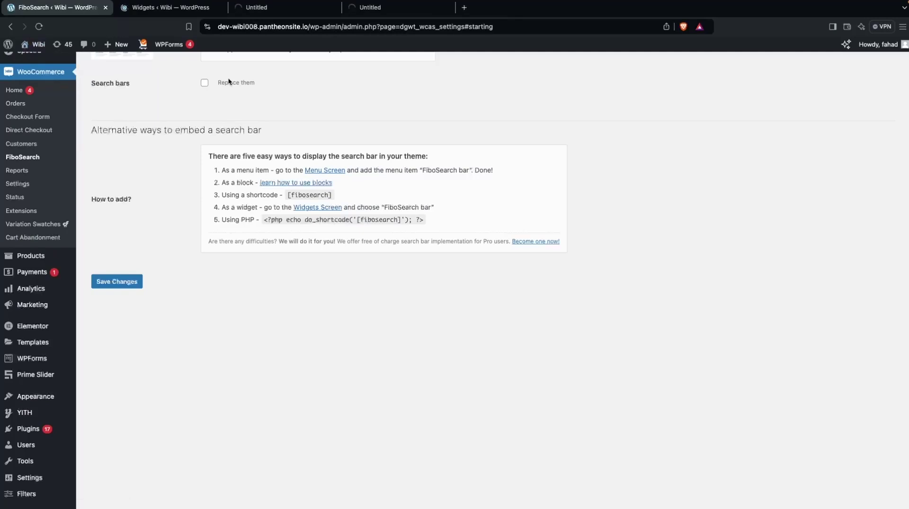
# - Append a FiboSearch block to the WooCommerce Sidebar widget area and save the widgets
pyautogui.click(160, 13)
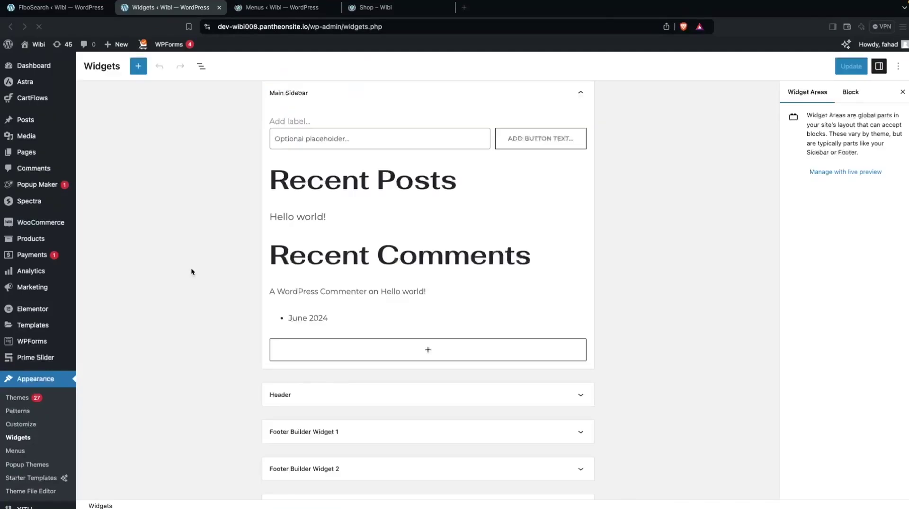
pyautogui.scroll(-4, 218, 307)
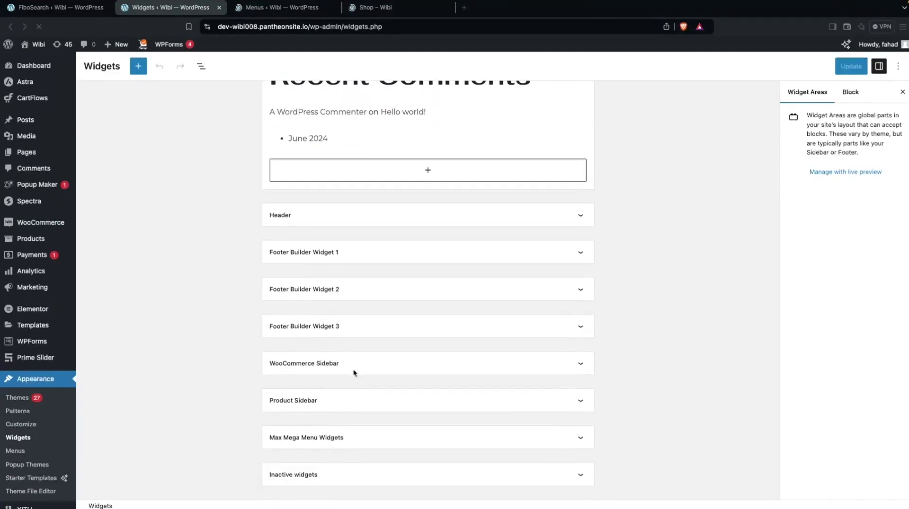
pyautogui.click(586, 364)
pyautogui.scroll(-4, 237, 320)
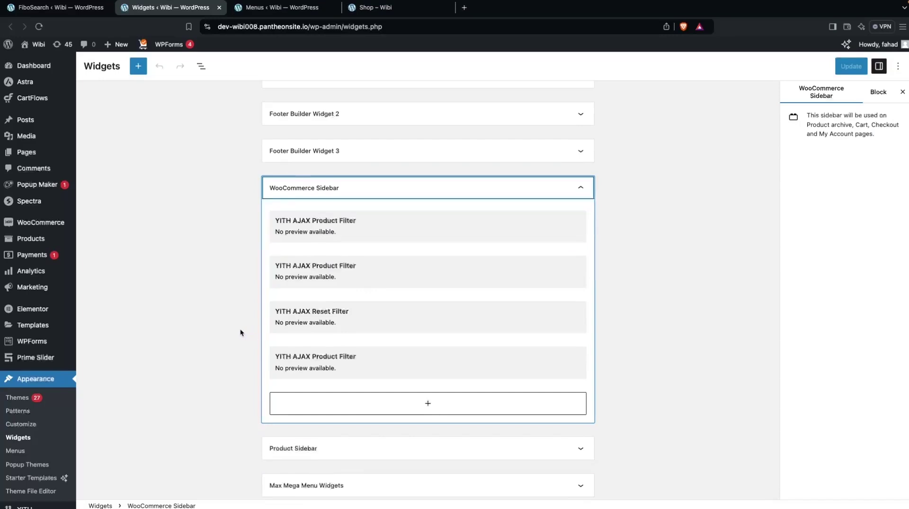
pyautogui.click(408, 411)
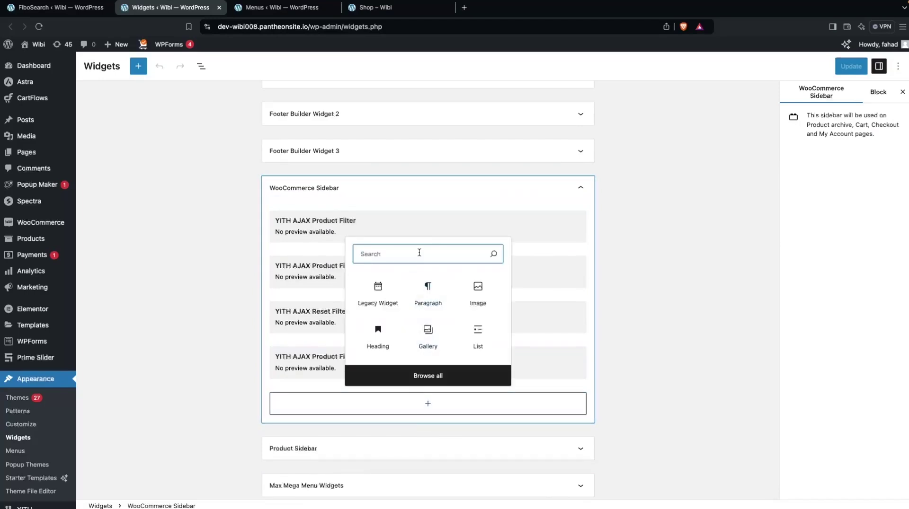
pyautogui.write('fi')
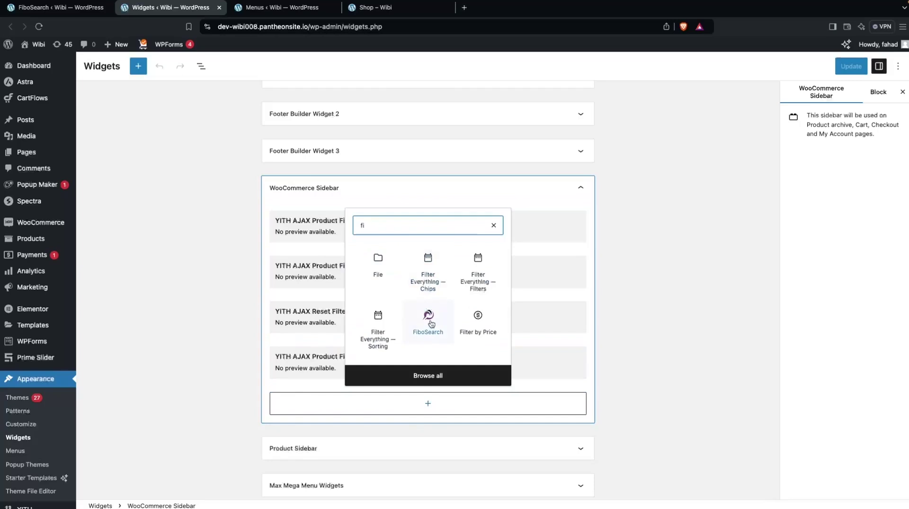
pyautogui.click(429, 323)
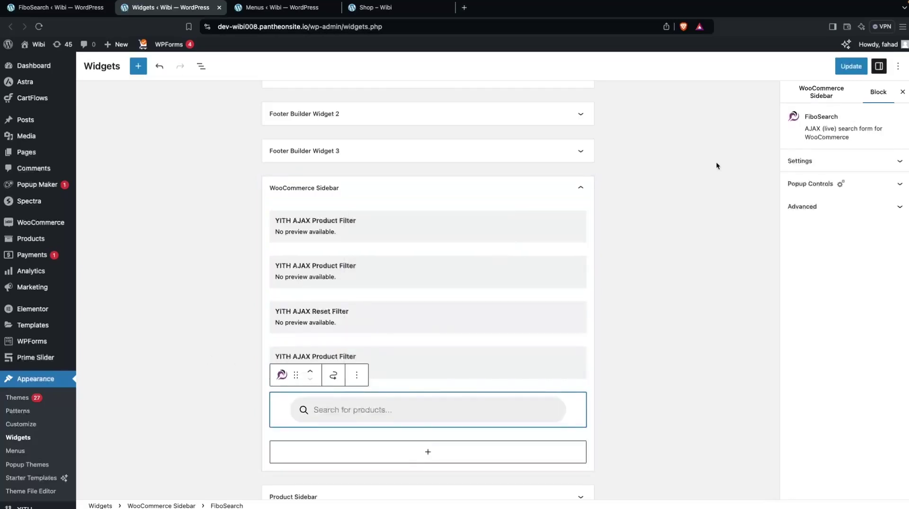
pyautogui.click(844, 66)
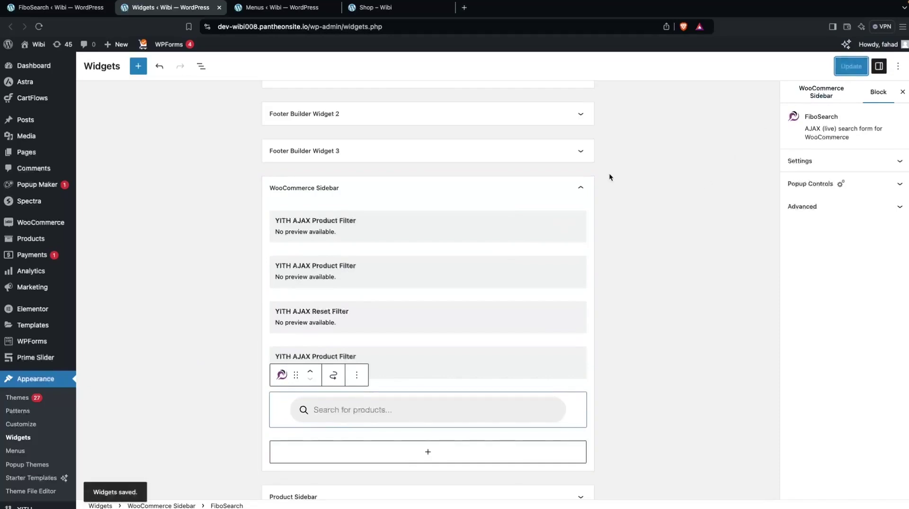
# - On the Shop page, search 'dress' in the sidebar FiboSearch bar to get live suggestions
pyautogui.click(414, 13)
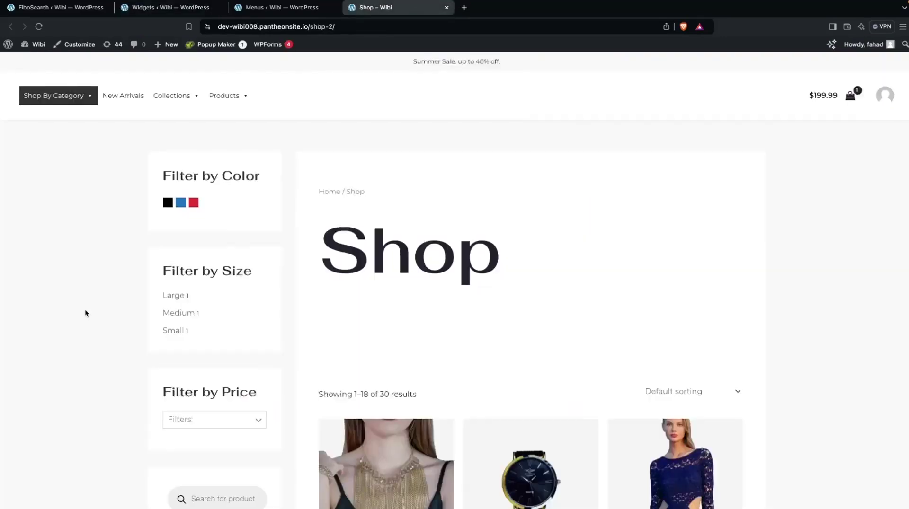
pyautogui.scroll(-3, 85, 313)
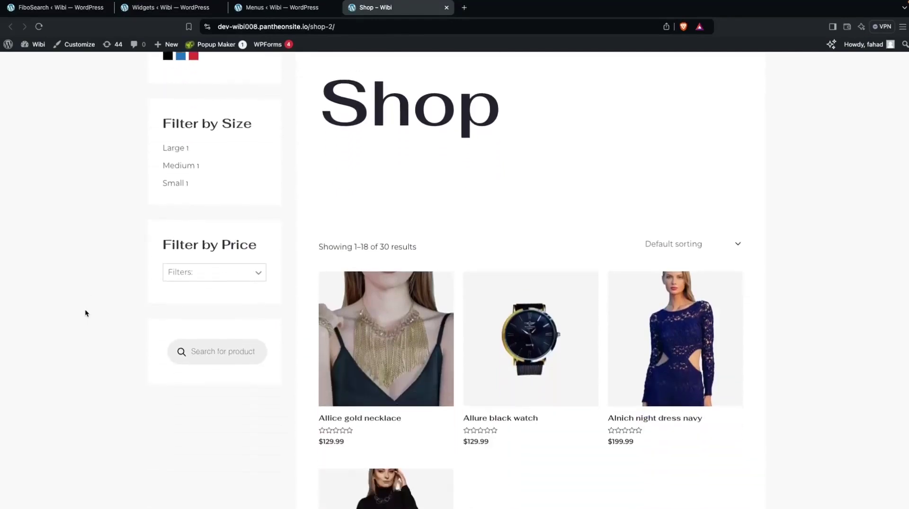
pyautogui.click(212, 343)
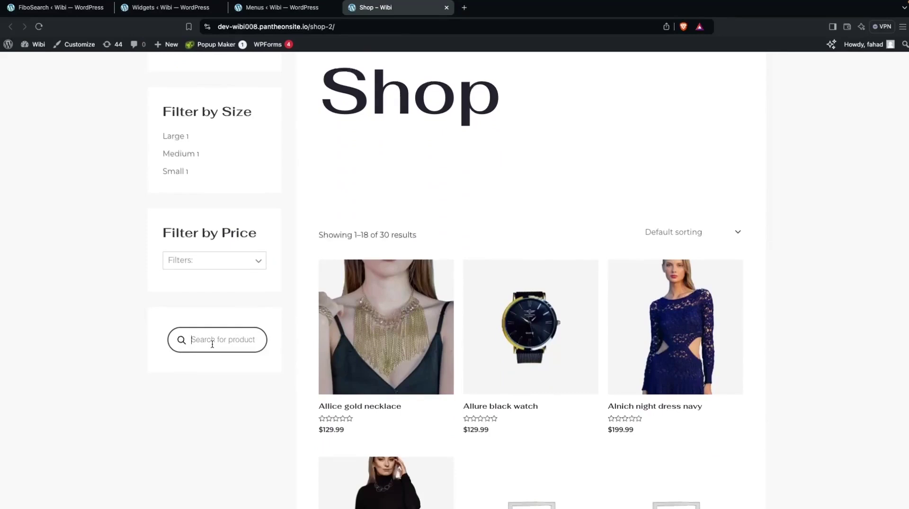
pyautogui.scroll(-3, 219, 409)
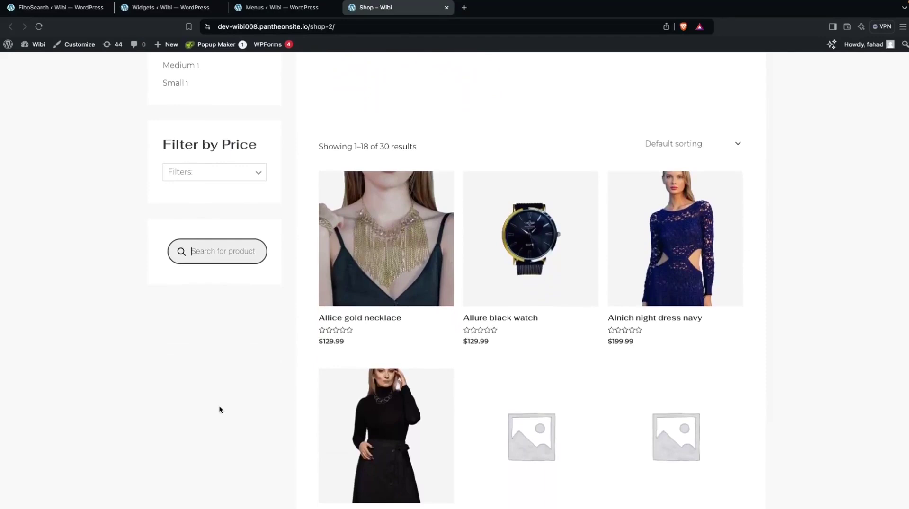
pyautogui.write('black')
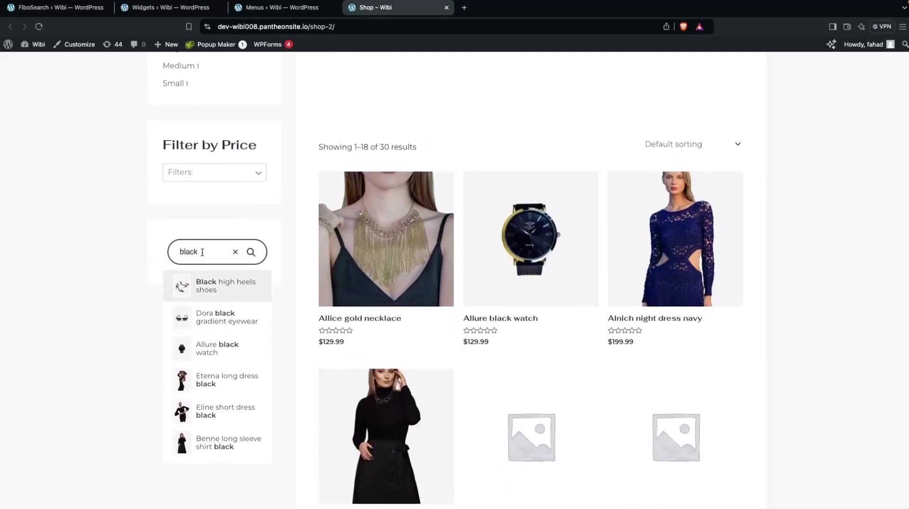
pyautogui.doubleClick(202, 252)
pyautogui.write('dress')
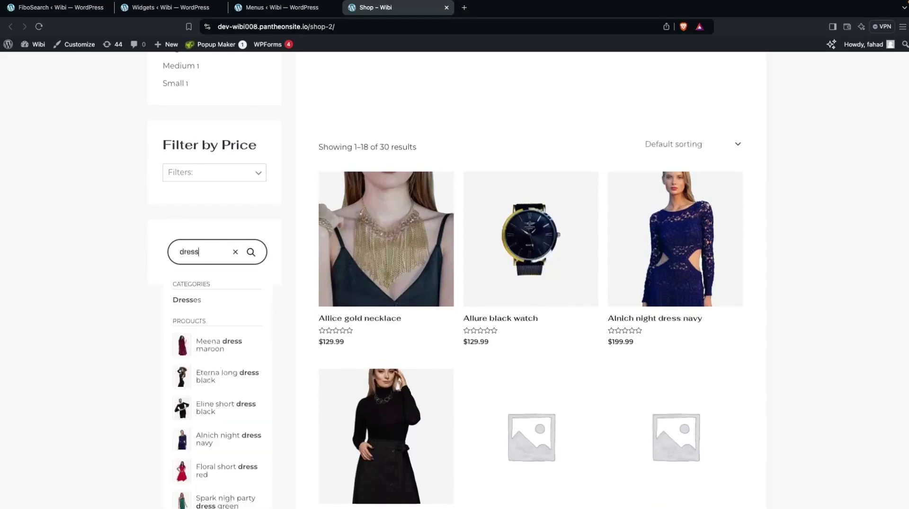
# - Open the Eterna long dress black ($149.50) suggestion, then go back to the shop
pyautogui.scroll(-2, 119, 266)
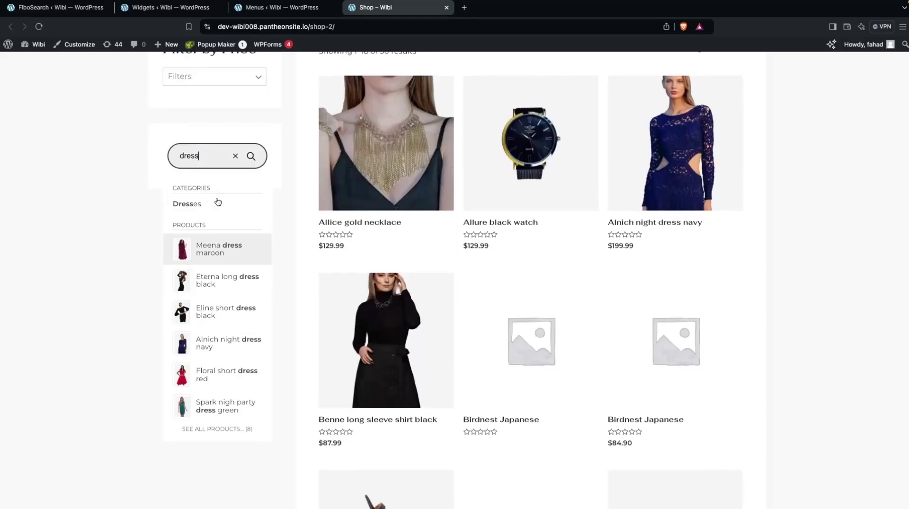
pyautogui.click(225, 285)
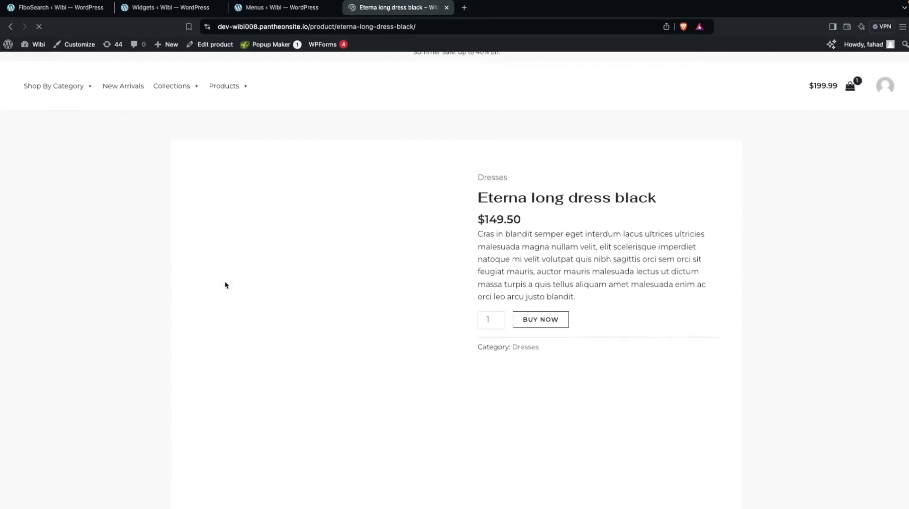
pyautogui.click(10, 28)
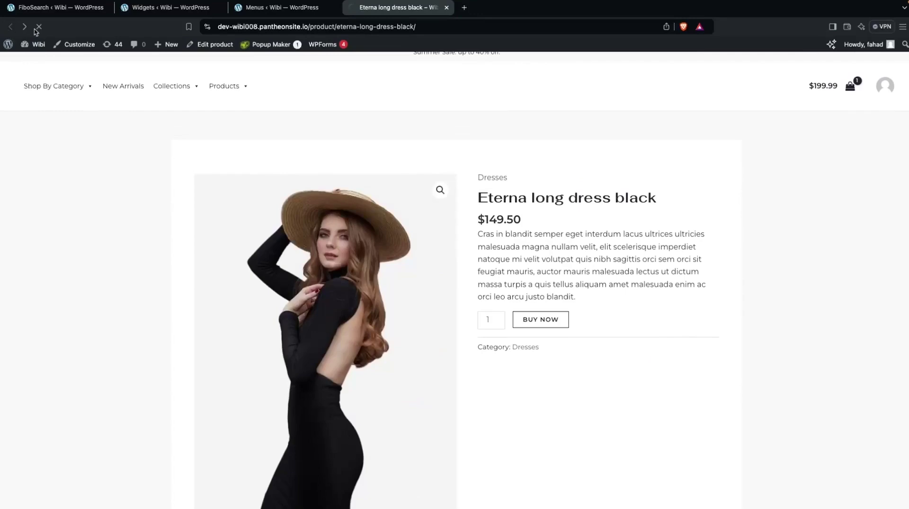
# - Add the FiboSearch bar item after Products in the Primary Menu and save the menu
pyautogui.click(270, 10)
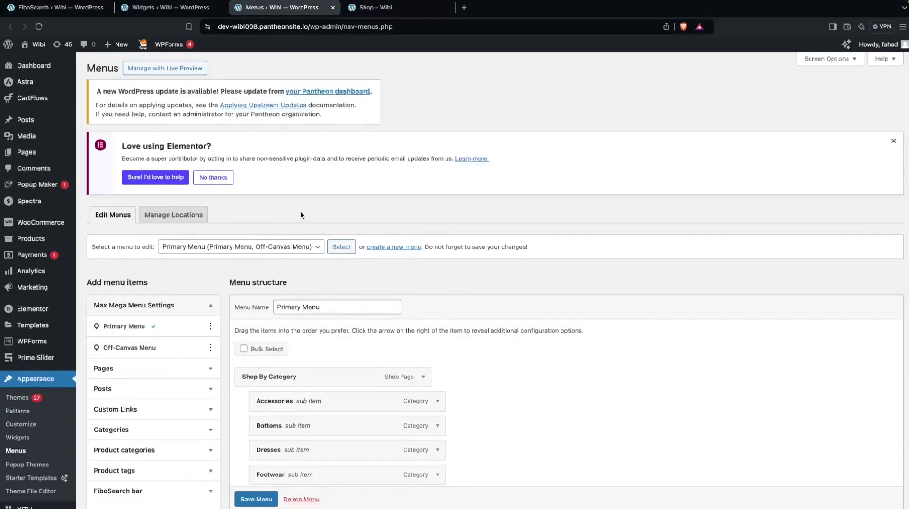
pyautogui.scroll(-5, 290, 218)
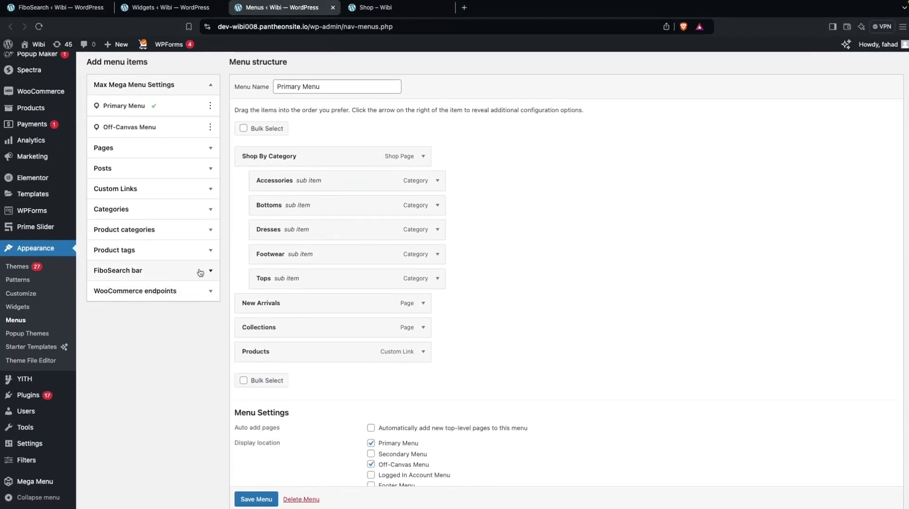
pyautogui.click(202, 271)
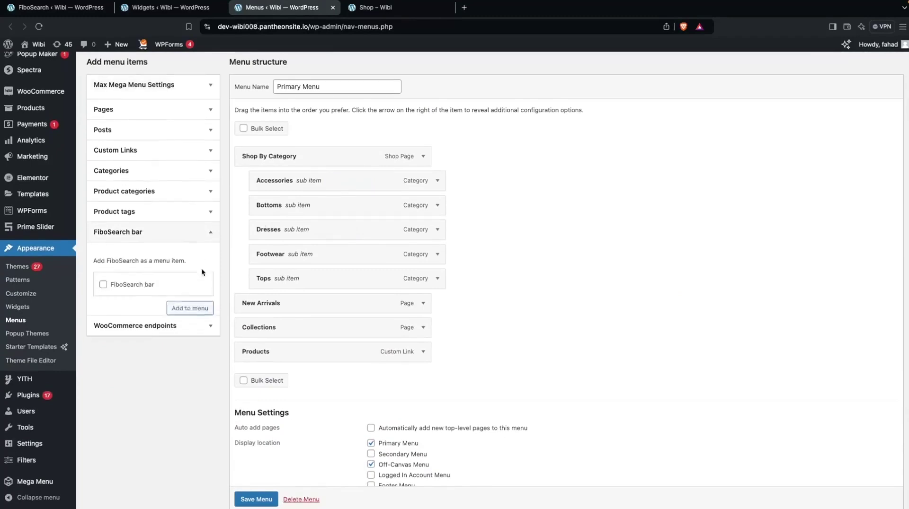
pyautogui.click(102, 282)
pyautogui.click(185, 305)
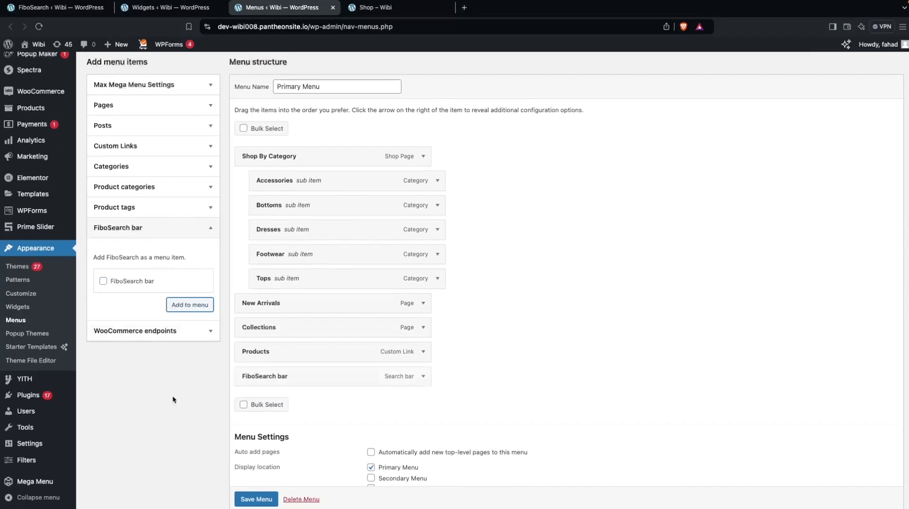
pyautogui.scroll(-3, 172, 399)
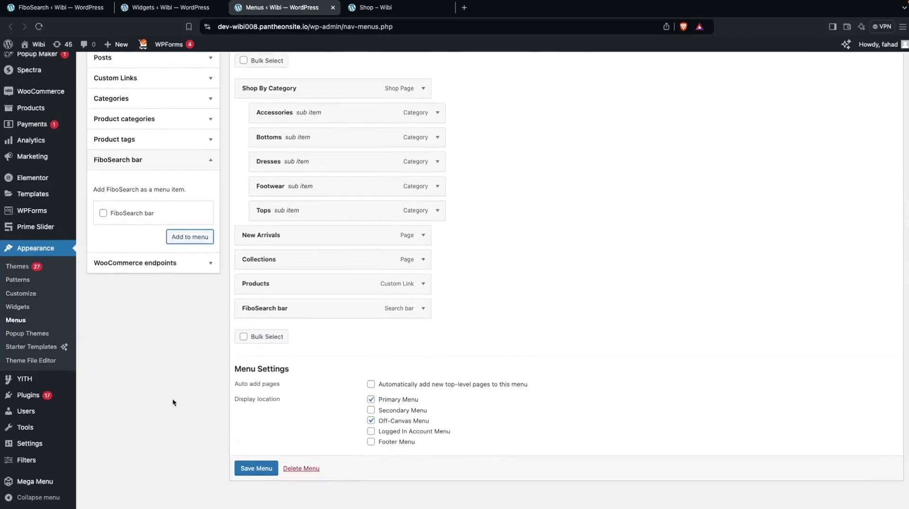
pyautogui.click(258, 459)
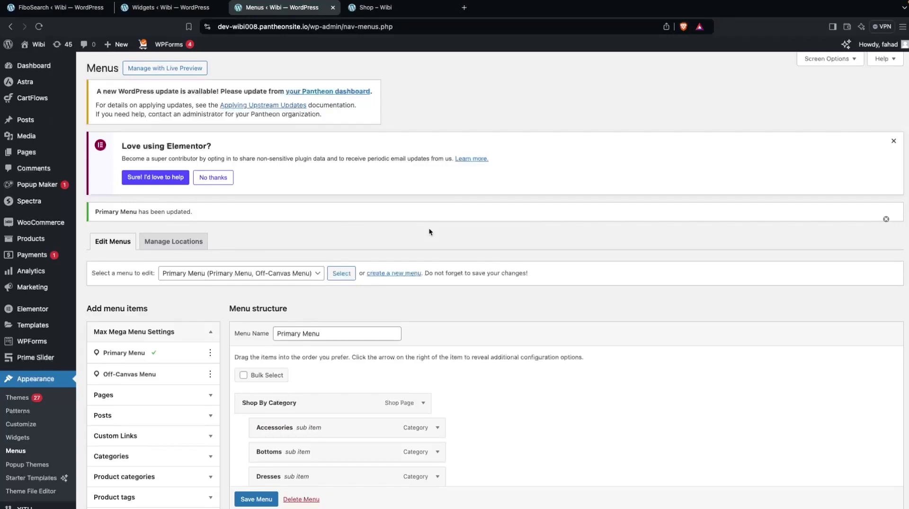
# - Reload the shop and search 'heels', then 'shoes' in the header FiboSearch bar
pyautogui.click(416, 11)
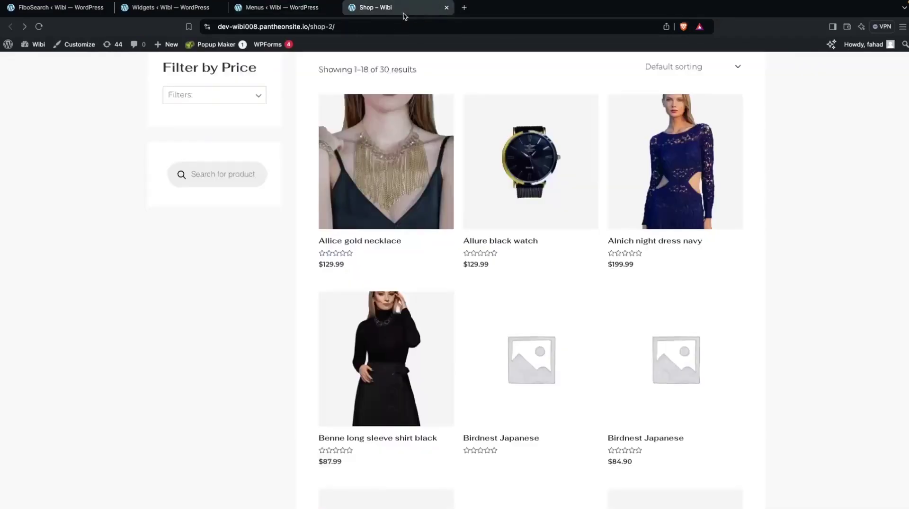
pyautogui.click(40, 27)
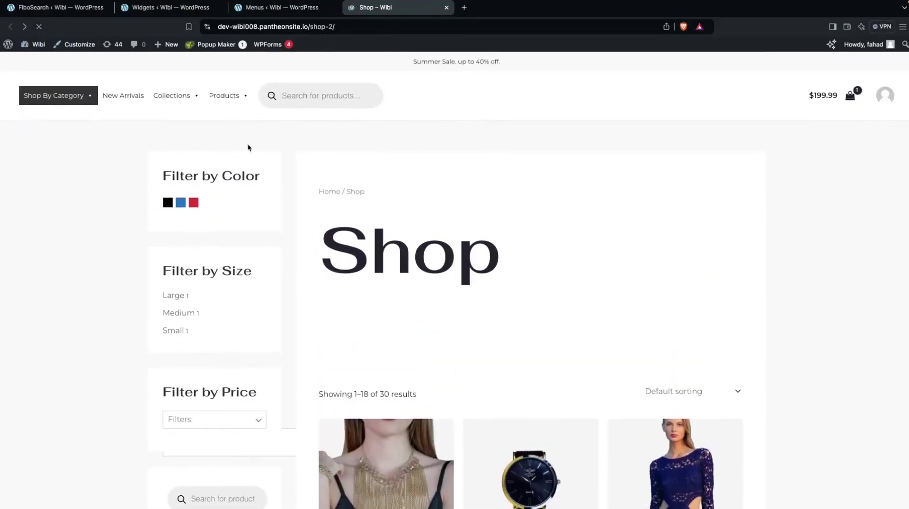
pyautogui.click(317, 103)
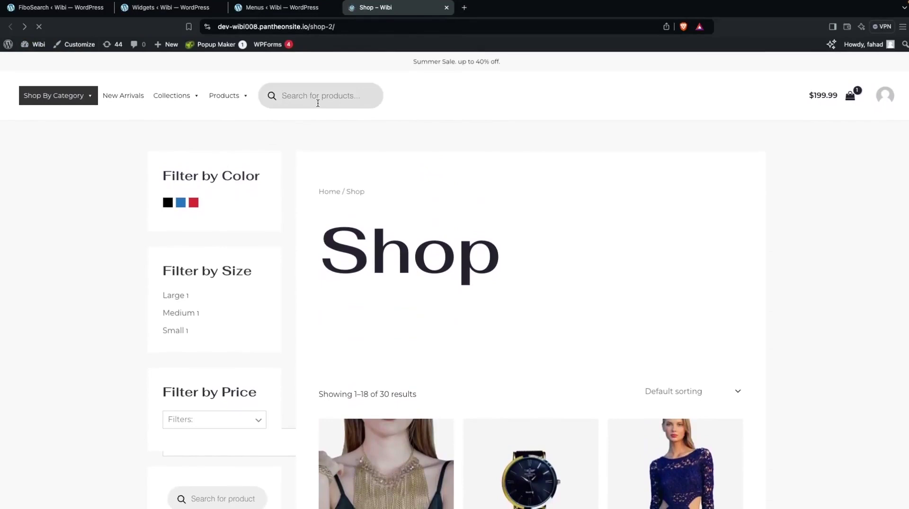
pyautogui.write('h')
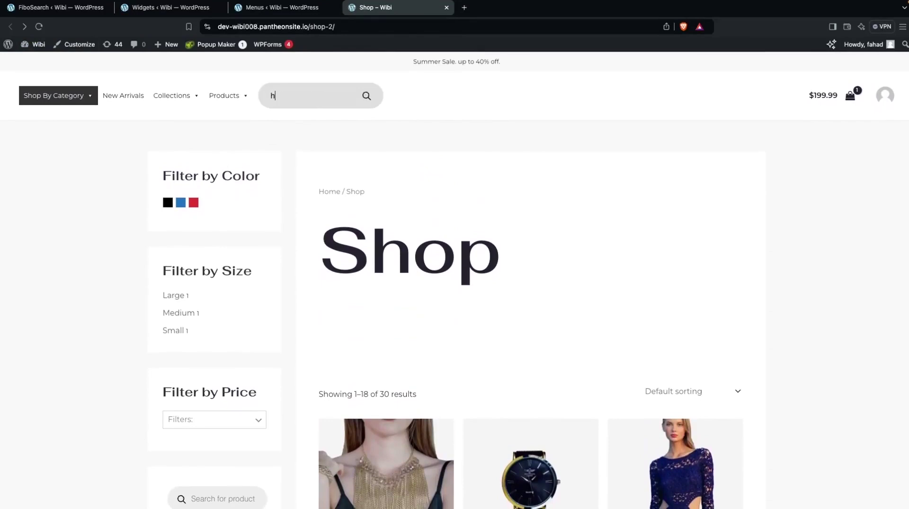
pyautogui.write('eels')
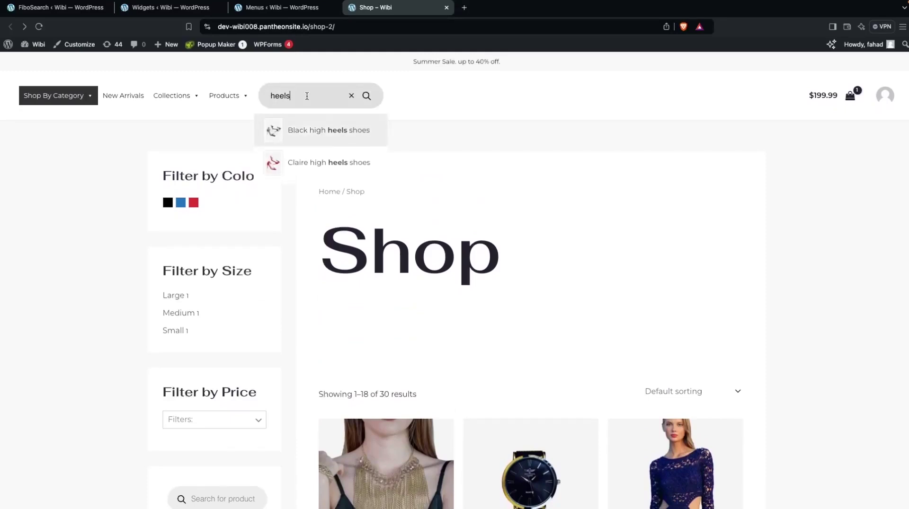
pyautogui.press('BackSpace')
pyautogui.press('BackSpace')
pyautogui.press('BackSpace')
pyautogui.press('BackSpace')
pyautogui.press('BackSpace')
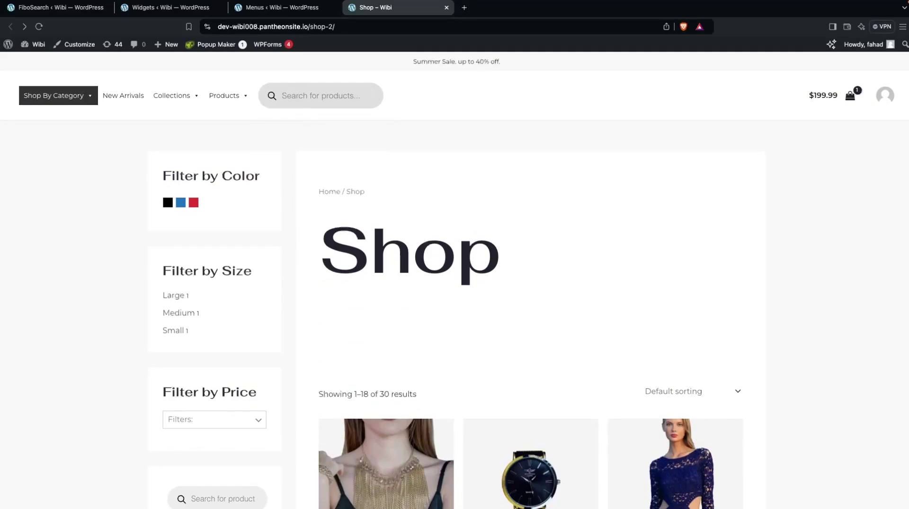
pyautogui.write('shoes')
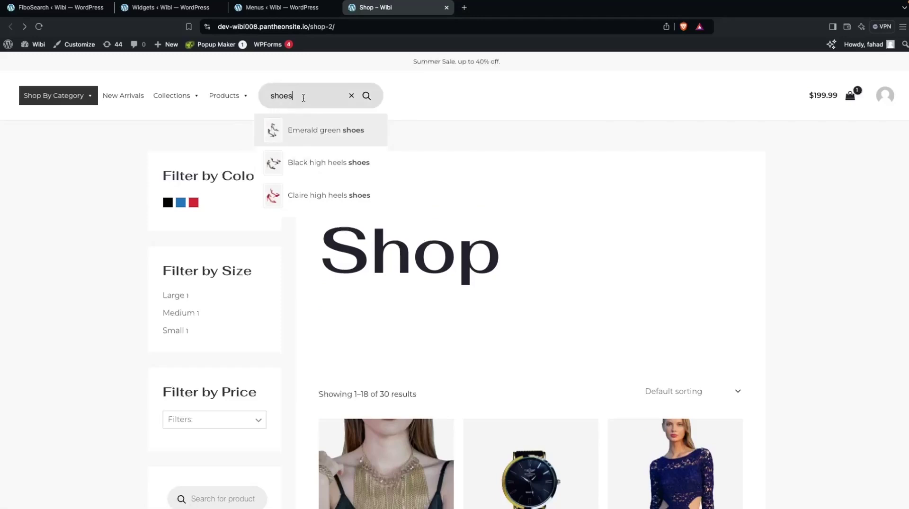
pyautogui.scroll(-2, 217, 450)
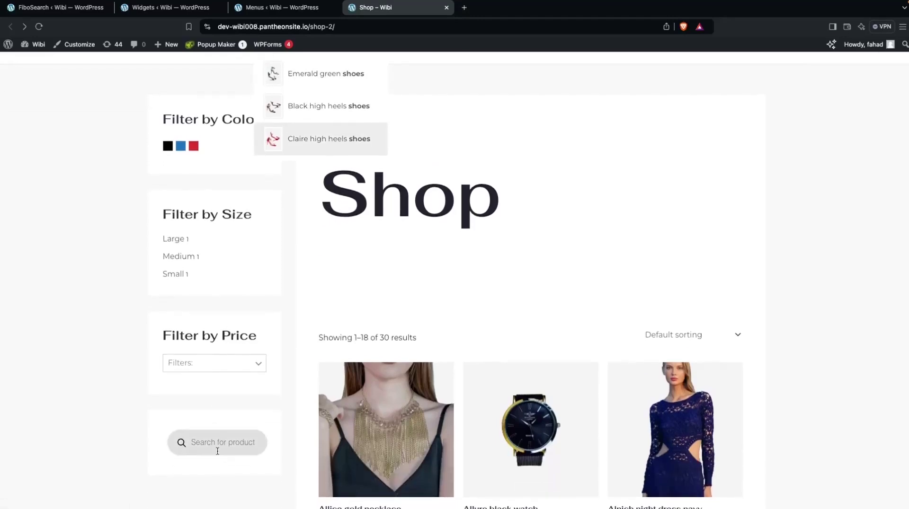
pyautogui.scroll(1, 217, 441)
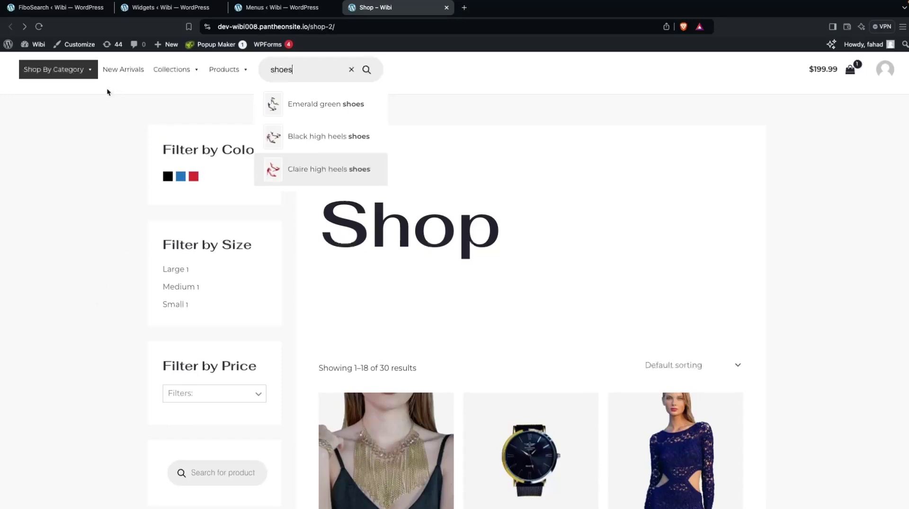
# - Open Pages > Add New Page in a new browser tab and switch to it
pyautogui.click(60, 8)
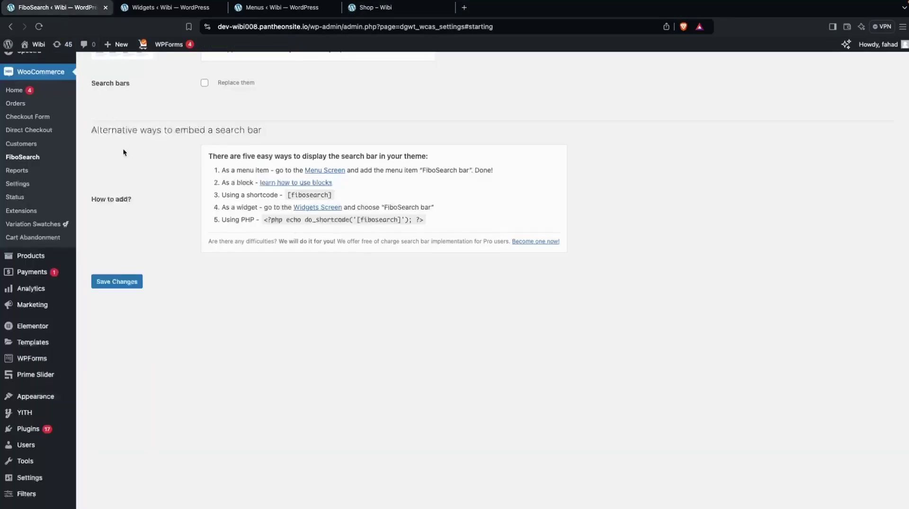
pyautogui.scroll(5, 123, 151)
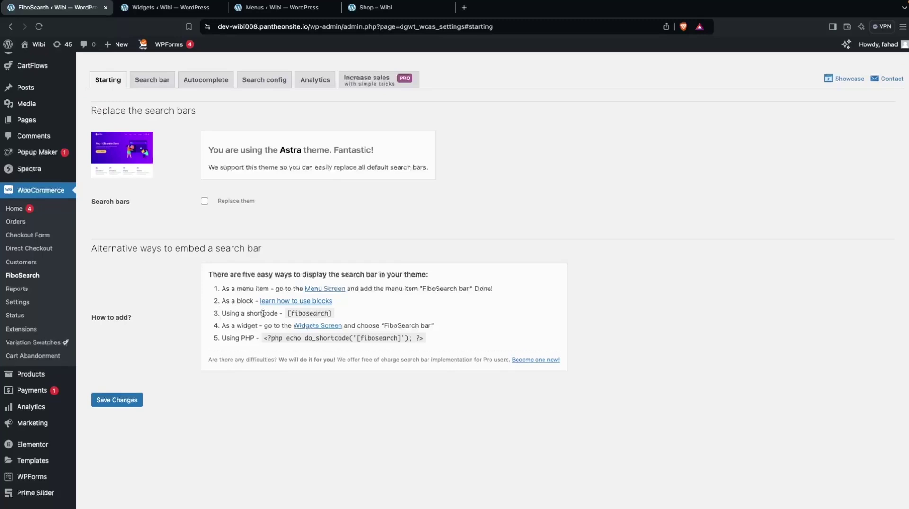
pyautogui.moveTo(26, 120)
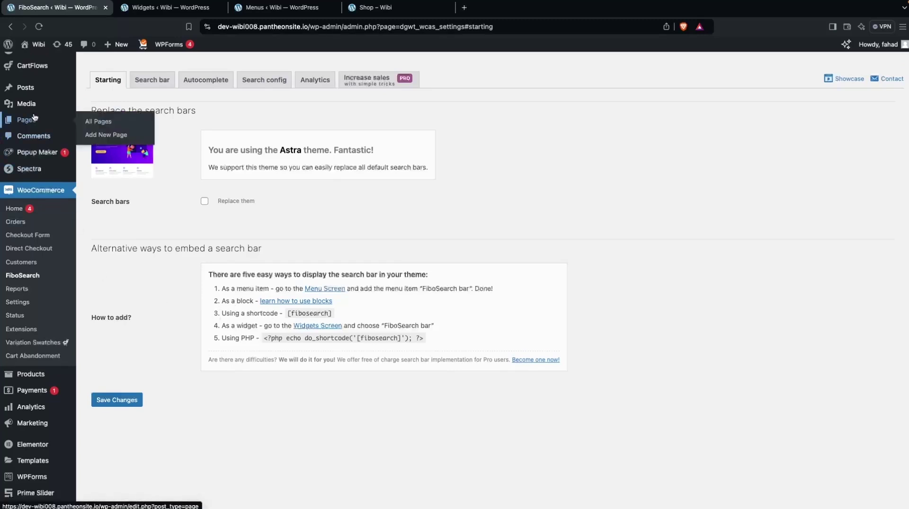
pyautogui.keyDown('super'); pyautogui.click(109, 139); pyautogui.keyUp('super')
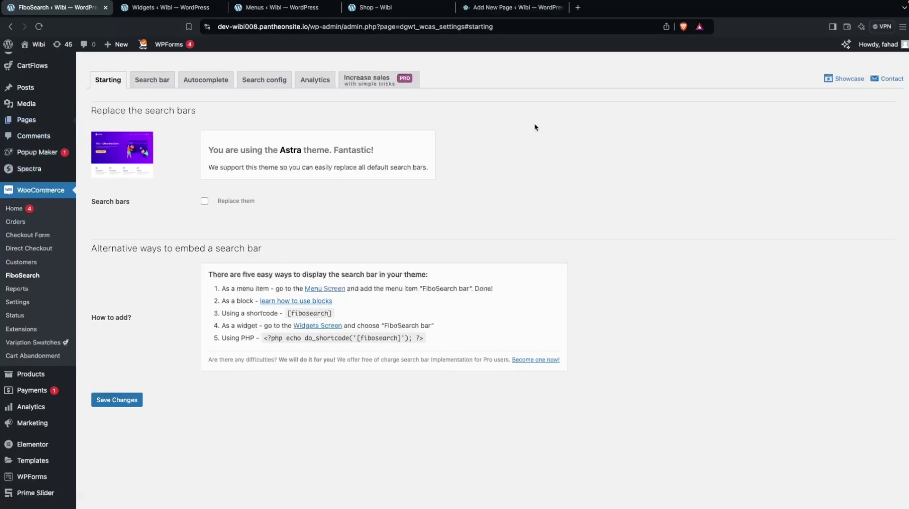
pyautogui.press('super+9')
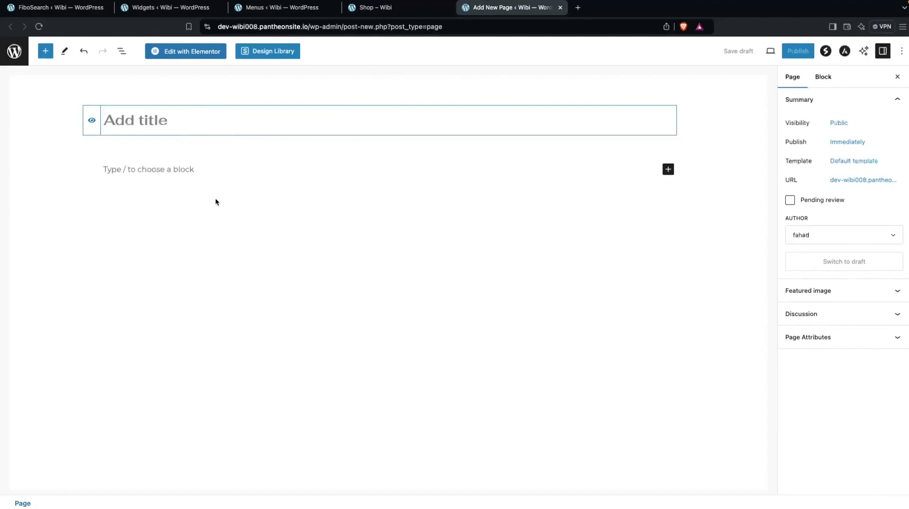
# - Type 'With the block' as the page's first paragraph
pyautogui.click(172, 169)
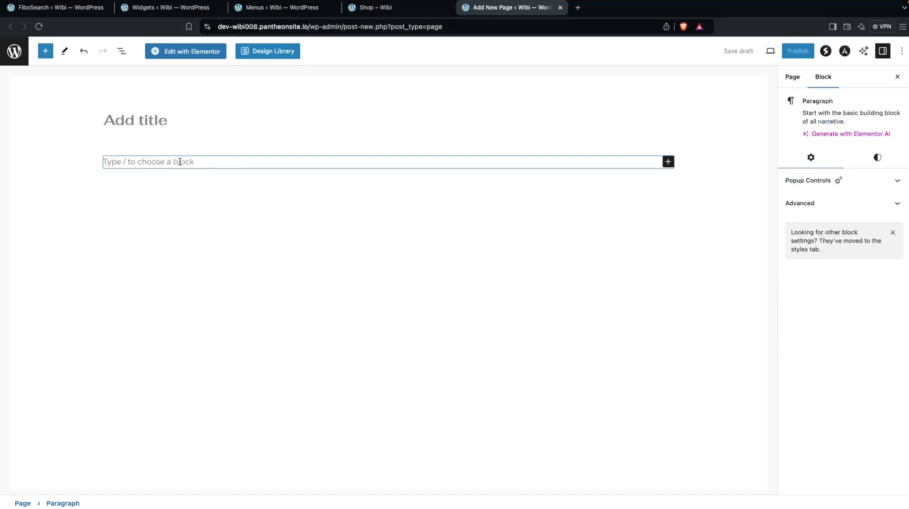
pyautogui.write('Witg')
pyautogui.press('BackSpace')
pyautogui.write('h')
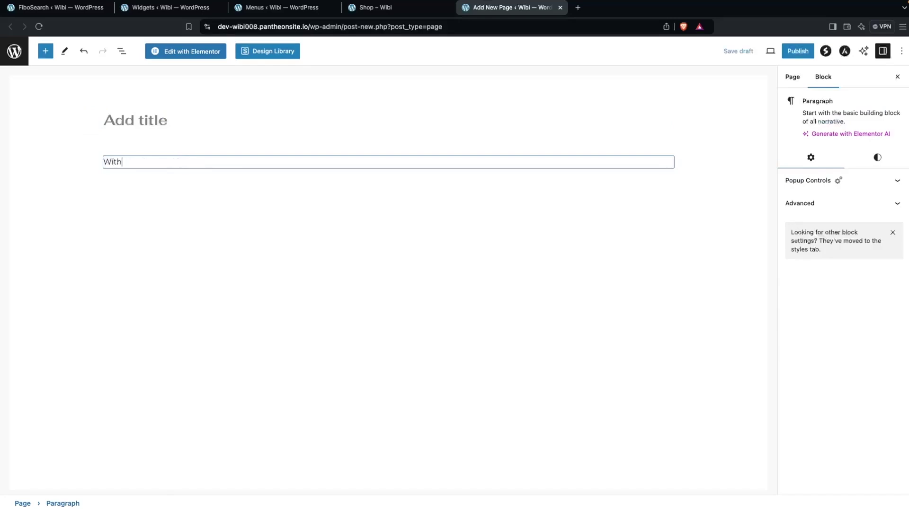
pyautogui.write(' the block')
pyautogui.click(202, 209)
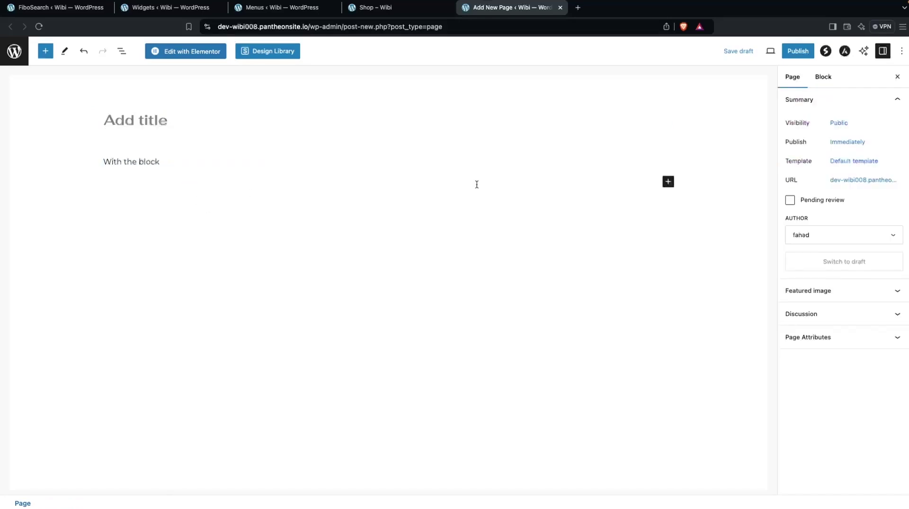
# - Insert a FiboSearch block, then a paragraph reading 'With the Shortcode' below it
pyautogui.click(667, 182)
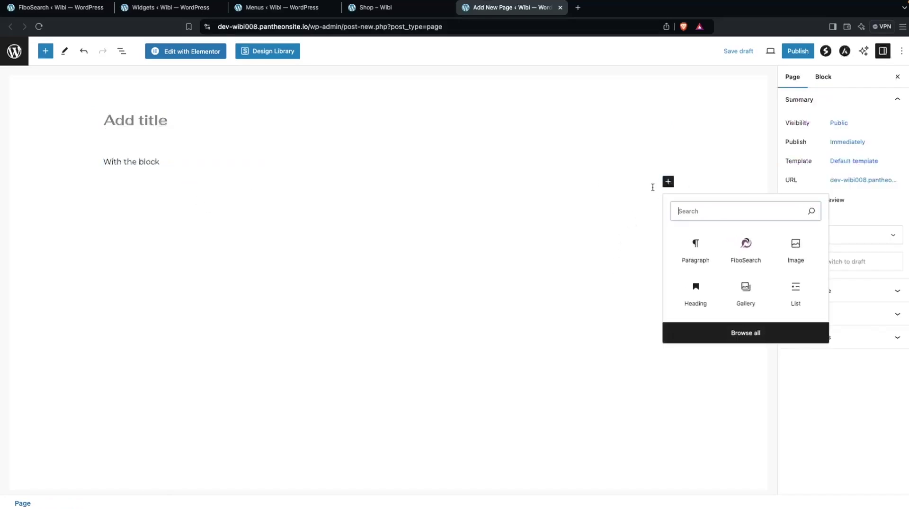
pyautogui.click(742, 245)
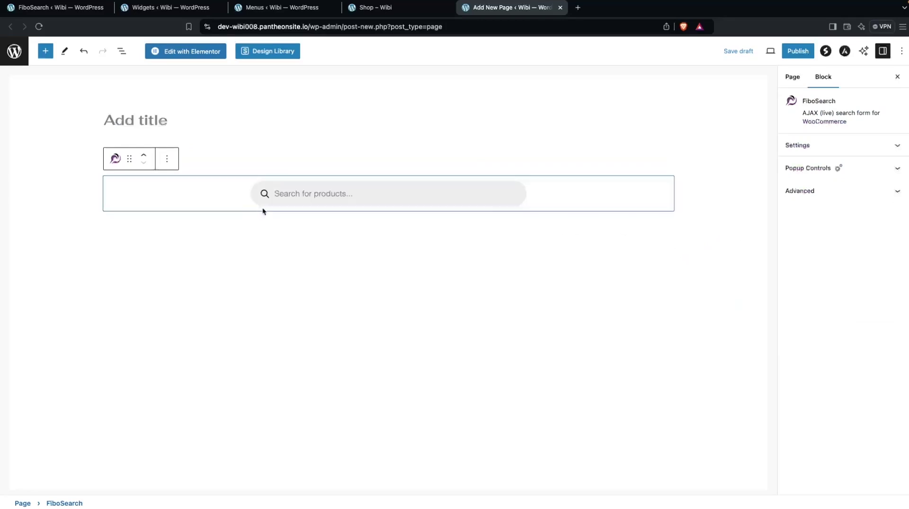
pyautogui.click(211, 242)
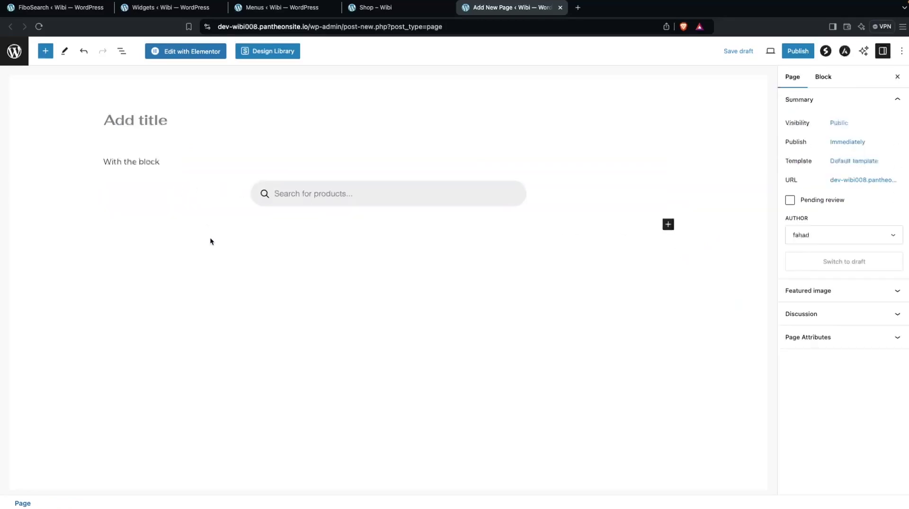
pyautogui.click(667, 224)
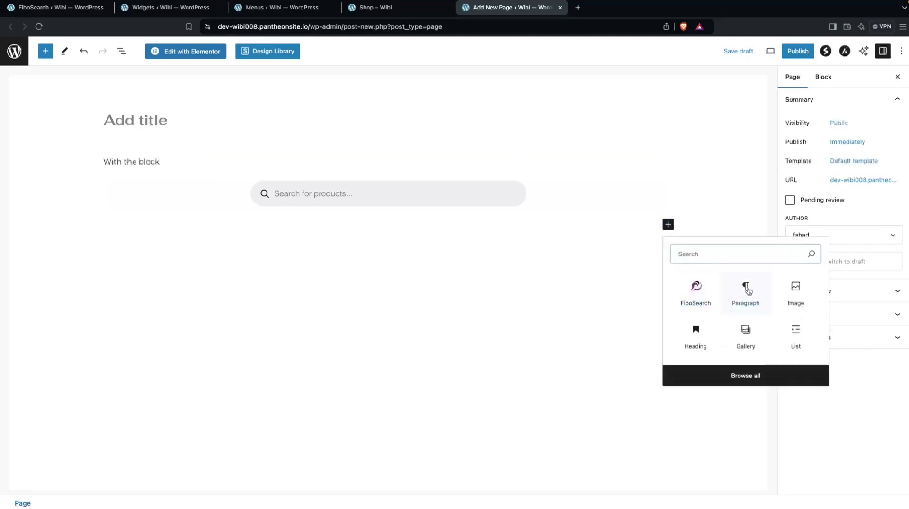
pyautogui.click(729, 296)
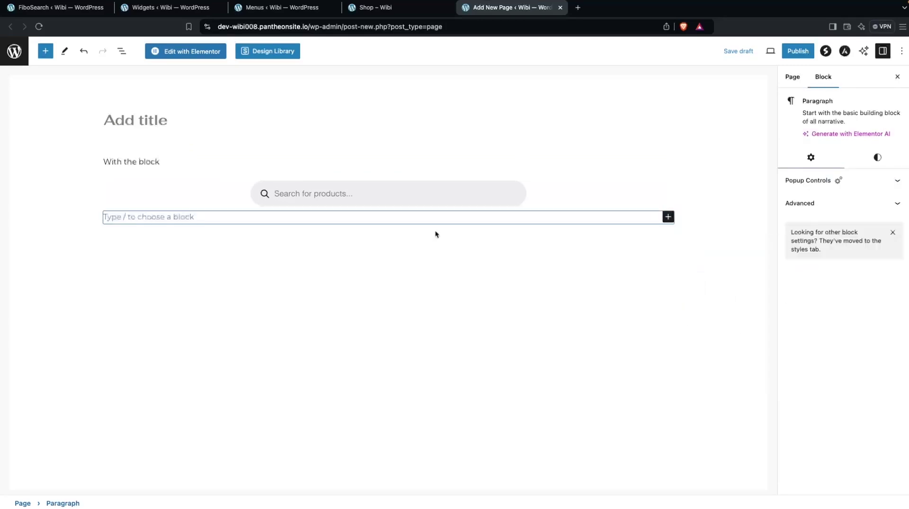
pyautogui.write('With the ')
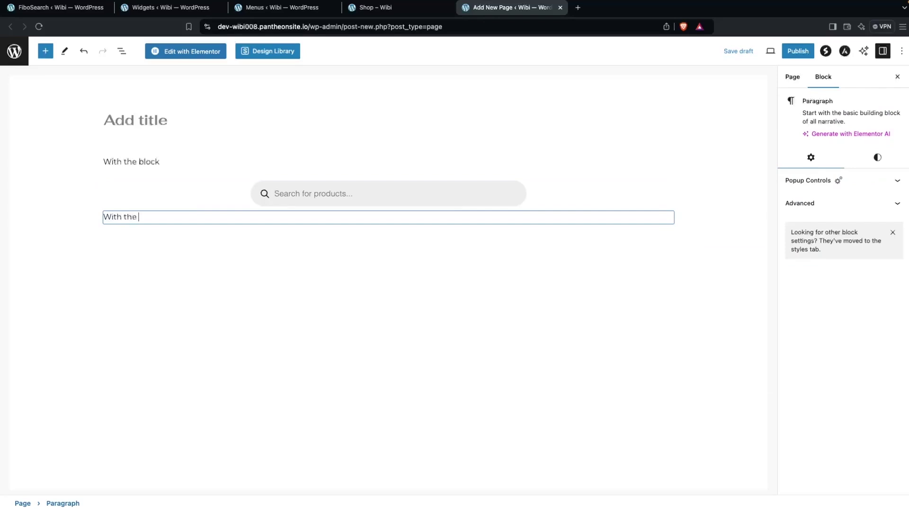
pyautogui.write('Shortcode')
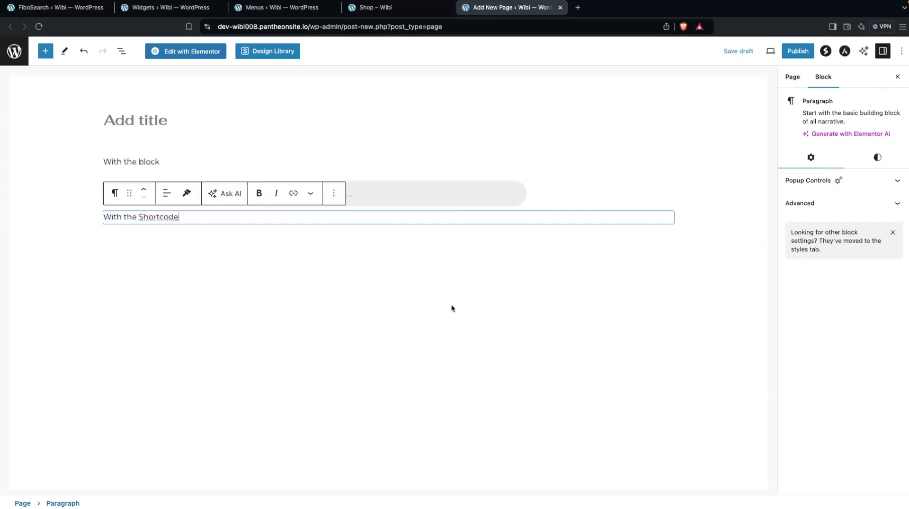
# - Insert a Shortcode block below the 'With the Shortcode' paragraph
pyautogui.click(392, 307)
pyautogui.click(668, 237)
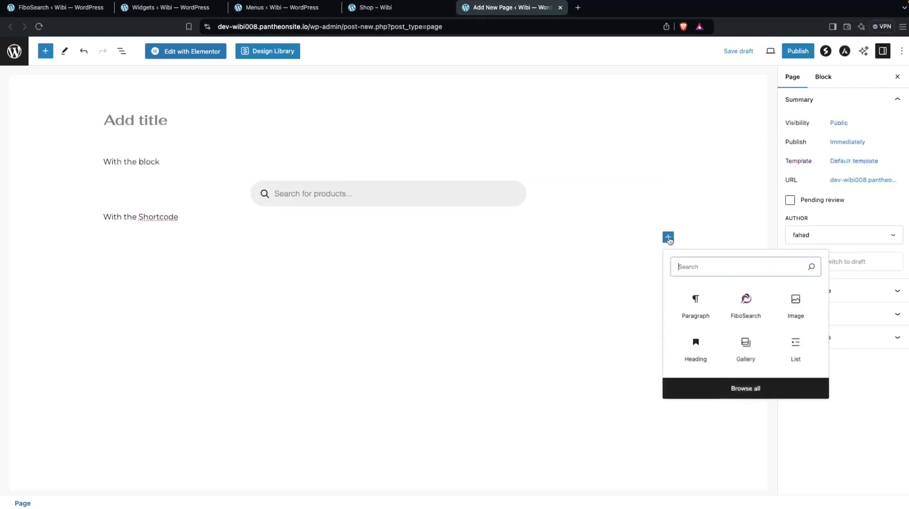
pyautogui.write('short')
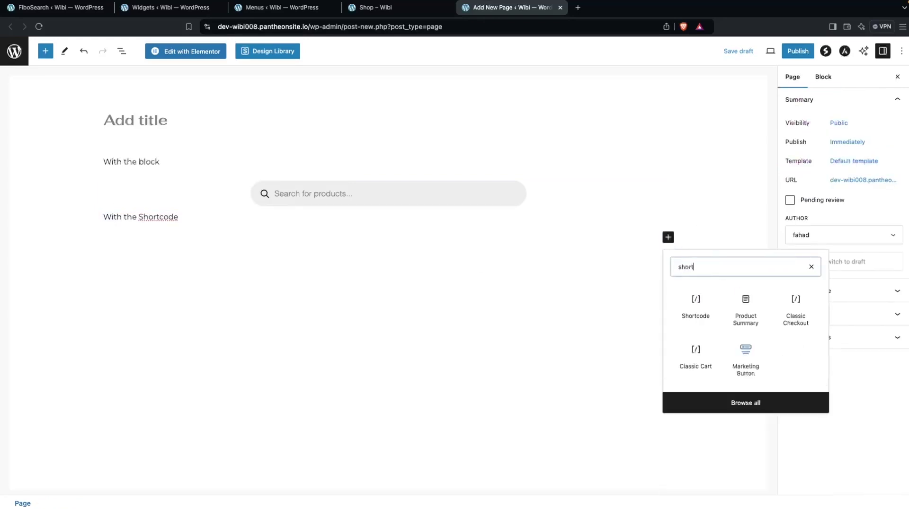
pyautogui.click(694, 299)
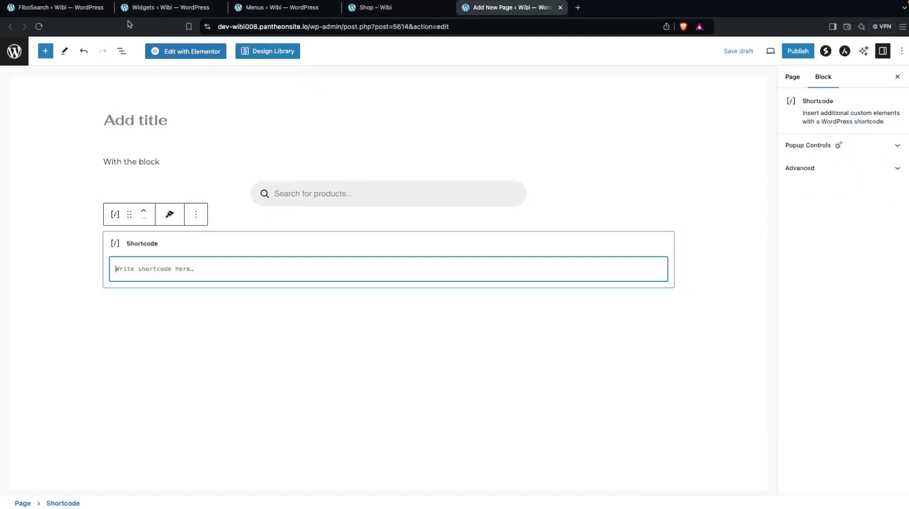
# - Copy the [fibosearch] shortcode from the FiboSearch settings and paste it into the block
pyautogui.click(64, 8)
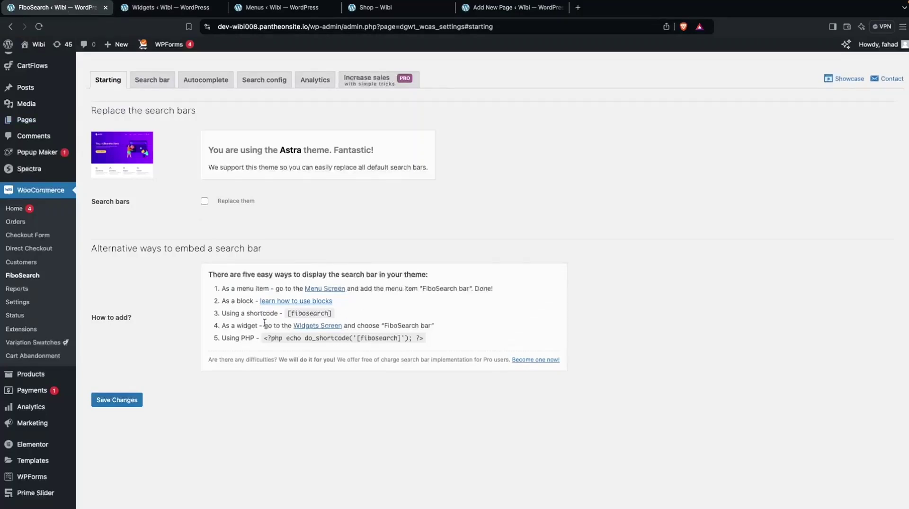
pyautogui.moveTo(288, 312); pyautogui.dragTo(330, 312)
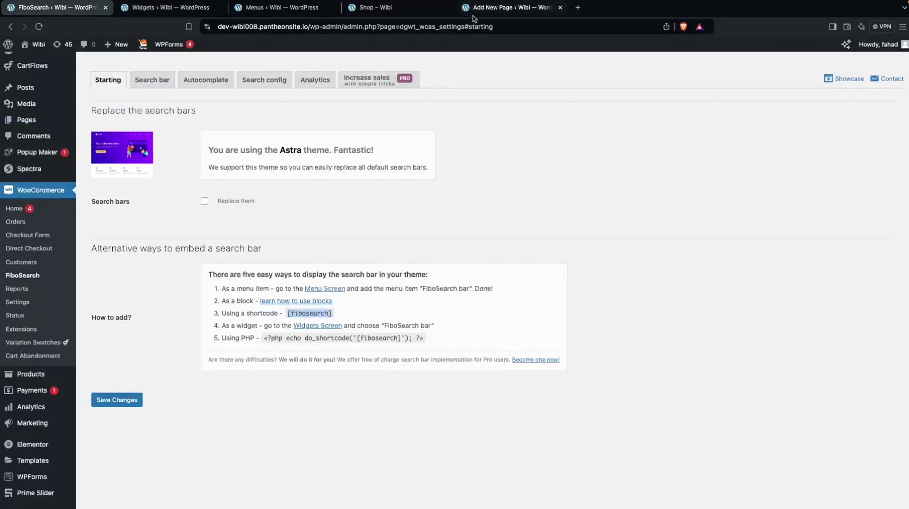
pyautogui.click(511, 8)
pyautogui.write('[fibosearch]')
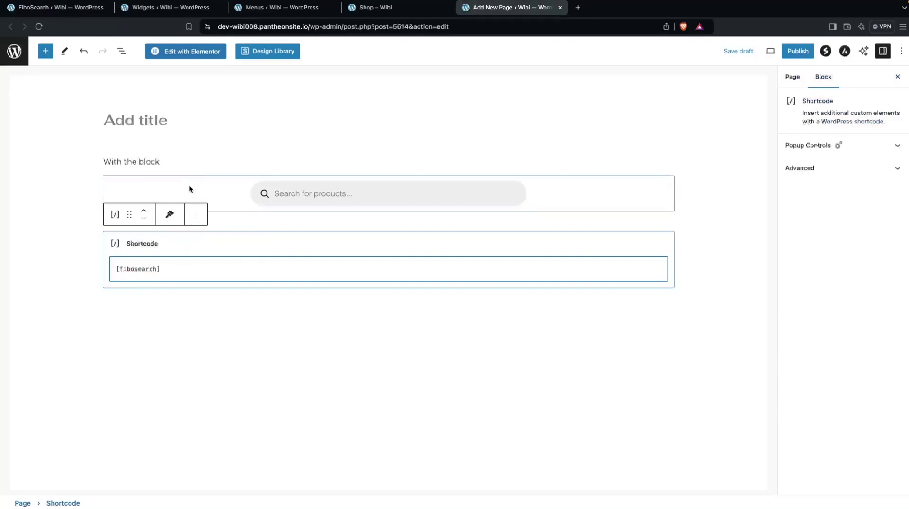
pyautogui.click(97, 173)
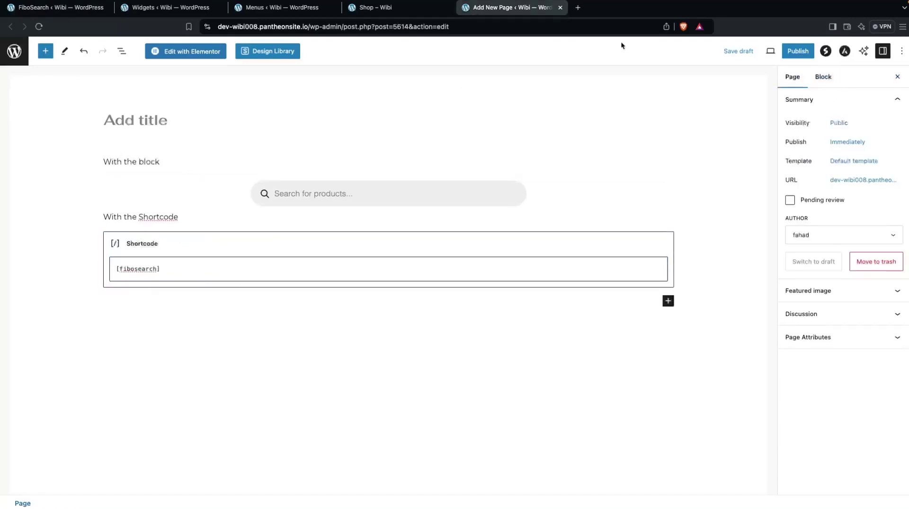
# - Publish the untitled page and view it live with both FiboSearch bars
pyautogui.click(796, 52)
pyautogui.click(805, 51)
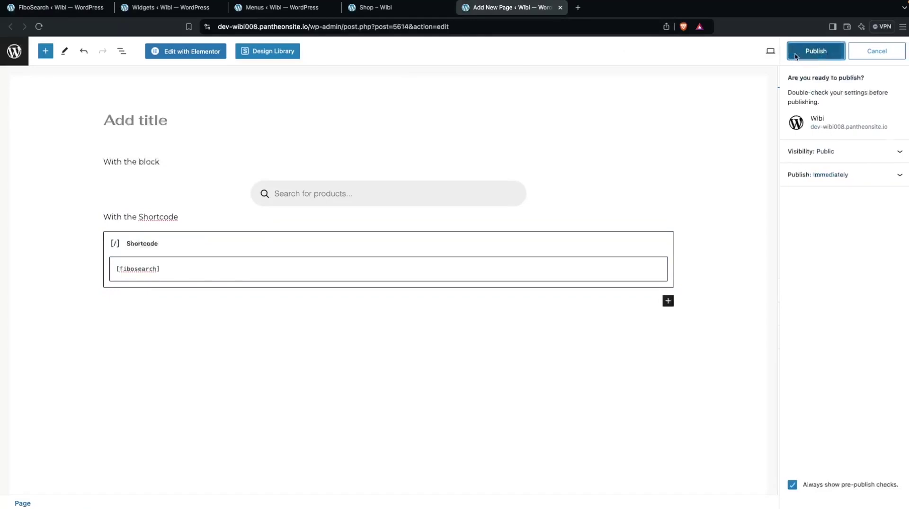
pyautogui.click(814, 158)
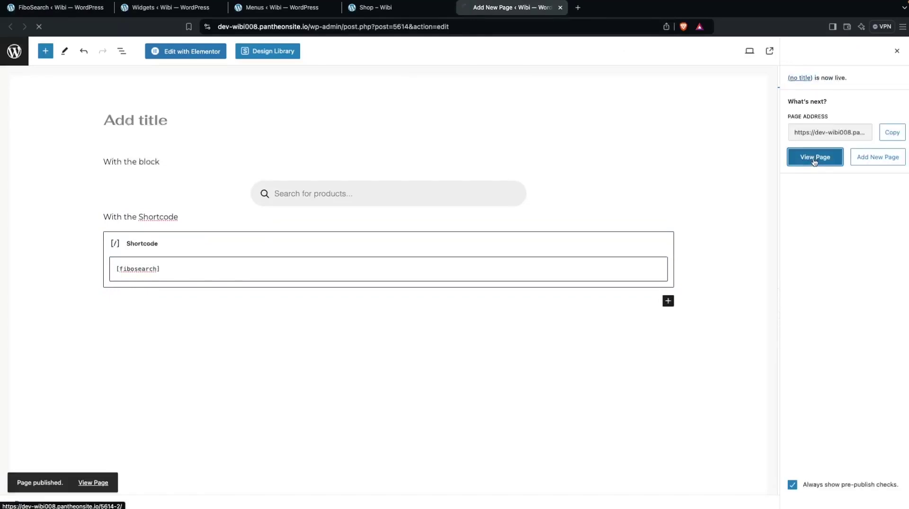